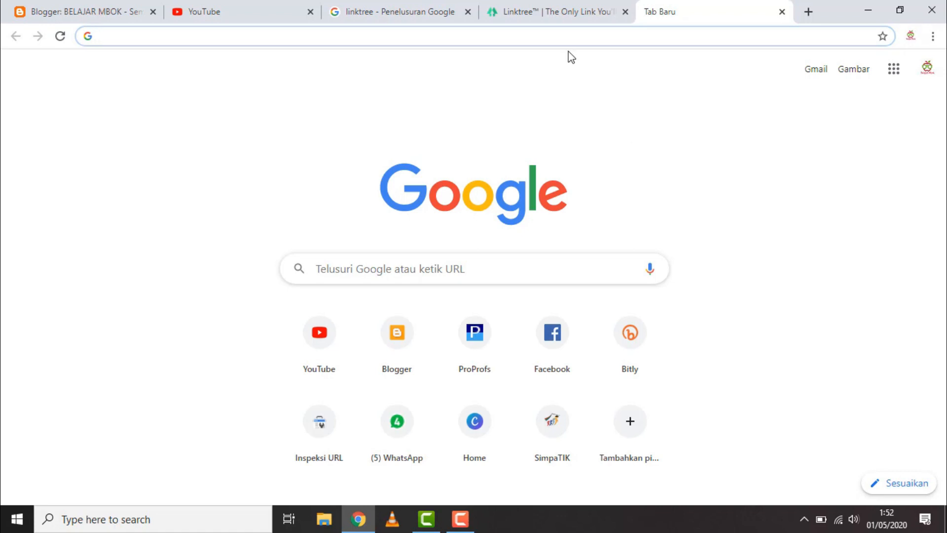
type("https://linktr.ee/")
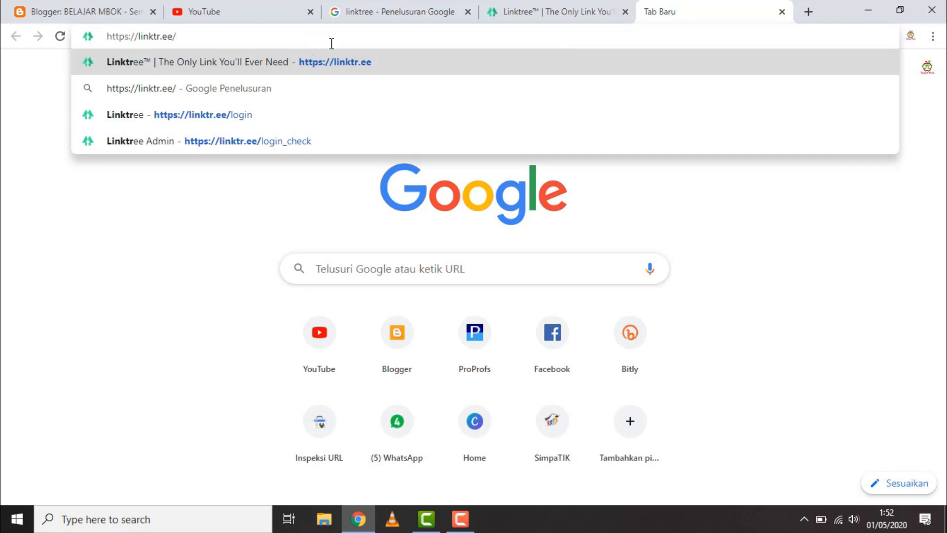
key("Return")
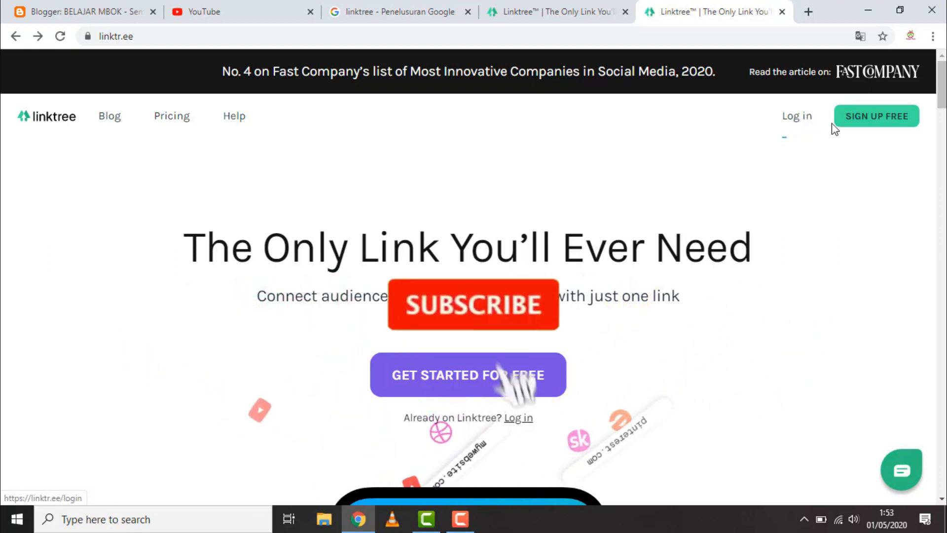
left_click(888, 123)
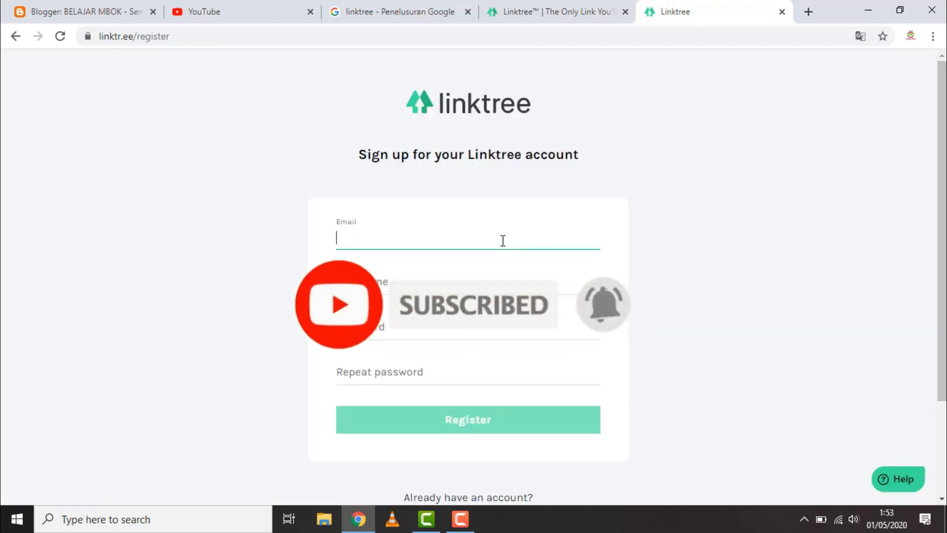
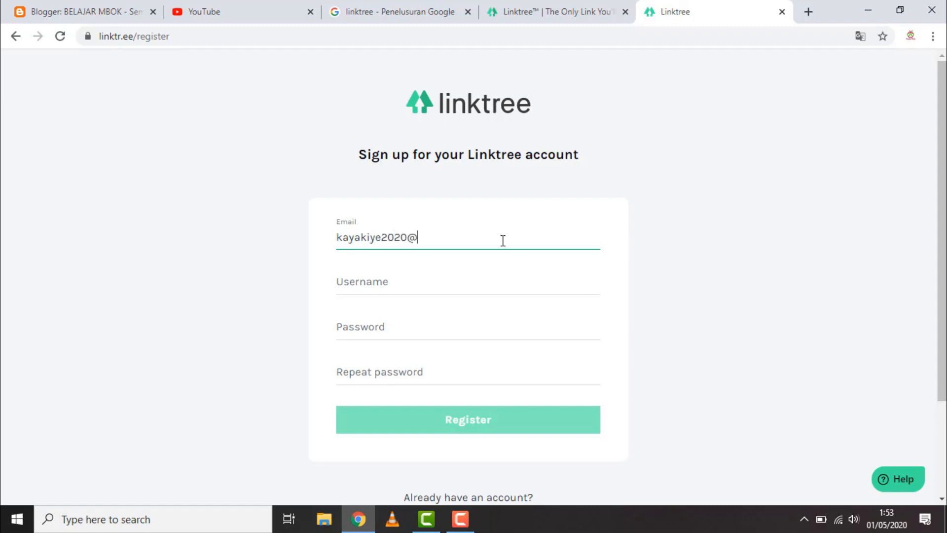
Set the username of the new Linktree account to SMANSARbangga
left_click(482, 283)
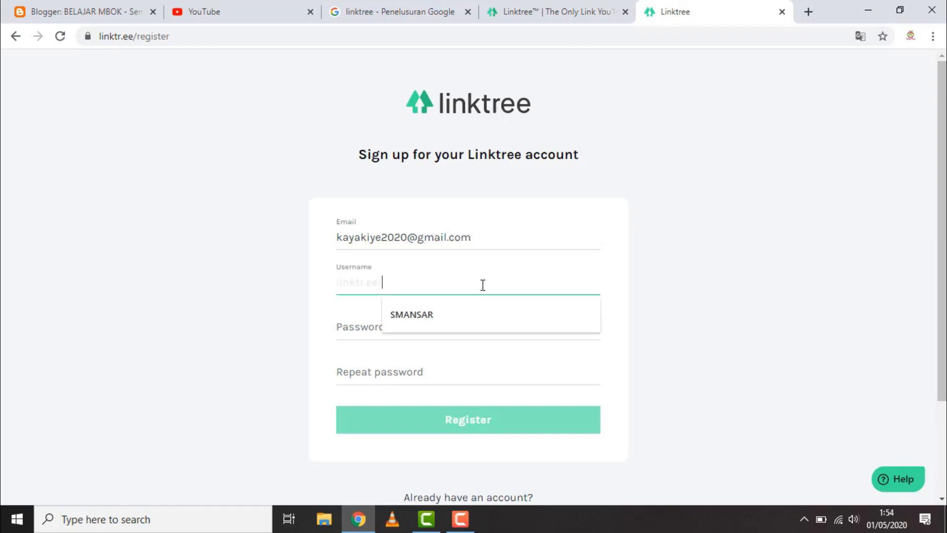
left_click(681, 261)
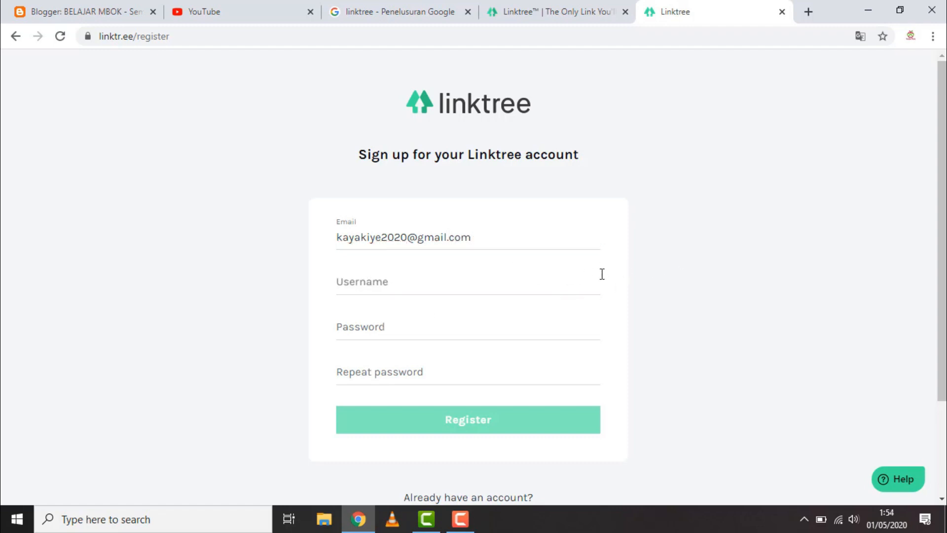
left_click(549, 282)
type("SMANSA")
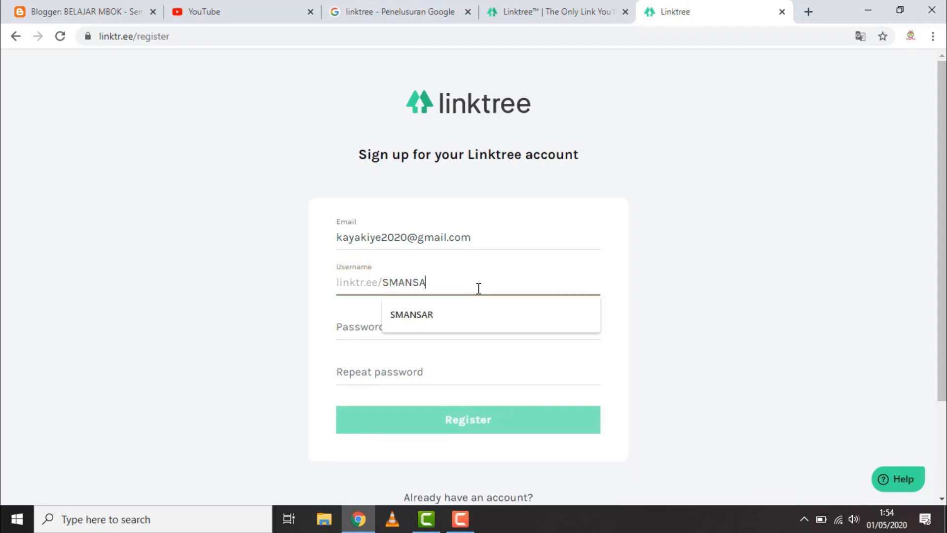
type("Rbangga")
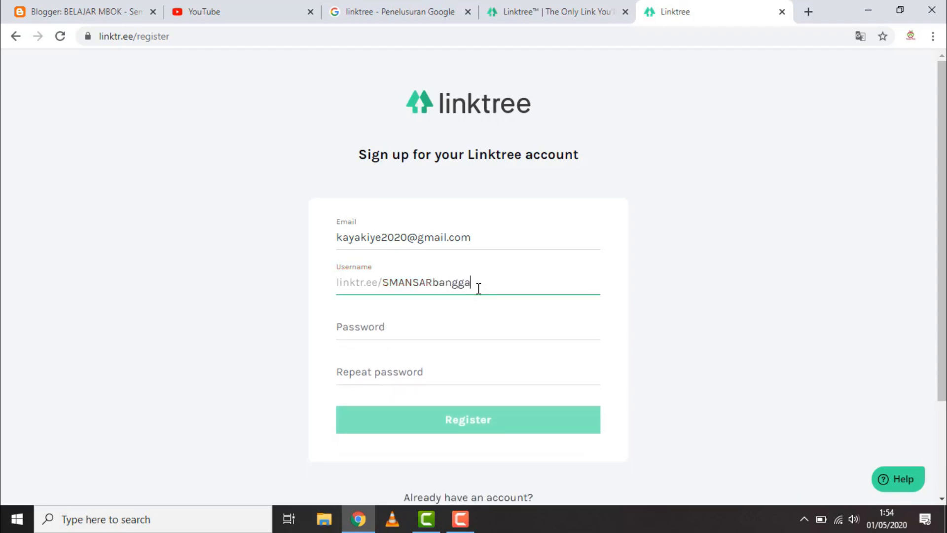
left_click(745, 269)
Enter the account password, repeat it in the confirmation field, and register the account
left_click(449, 332)
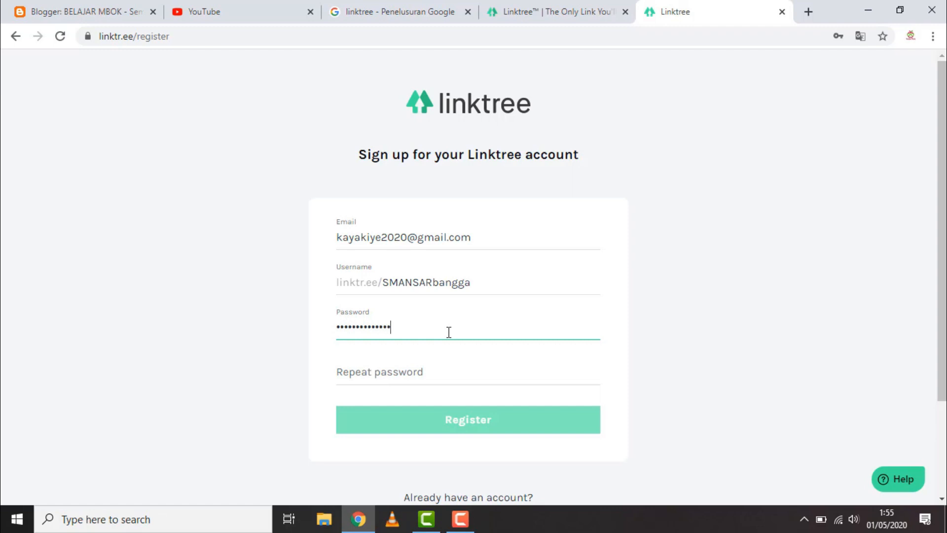
left_click(449, 374)
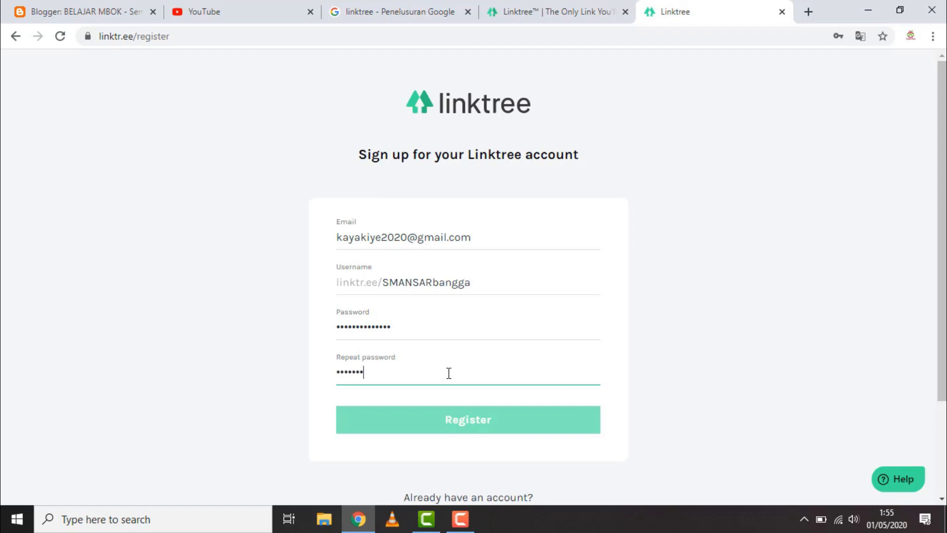
type("*")
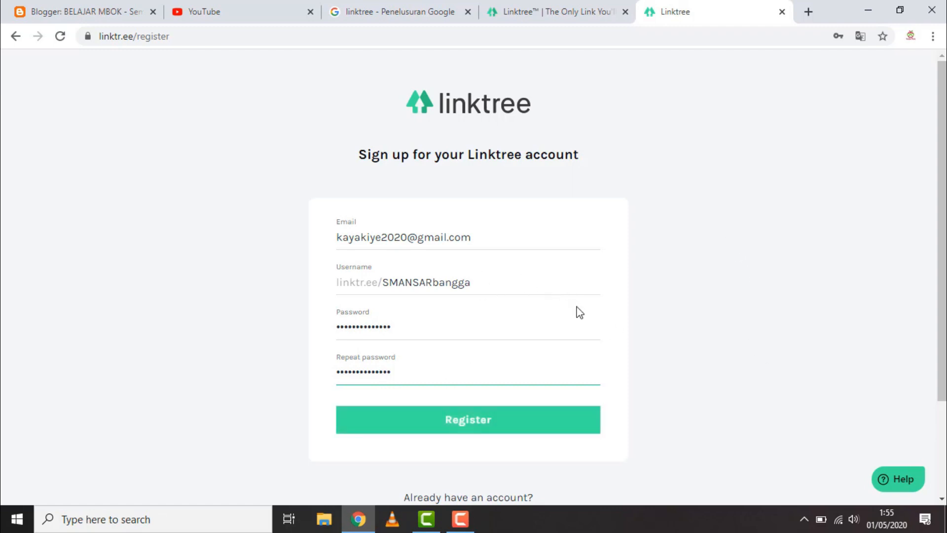
left_click(500, 428)
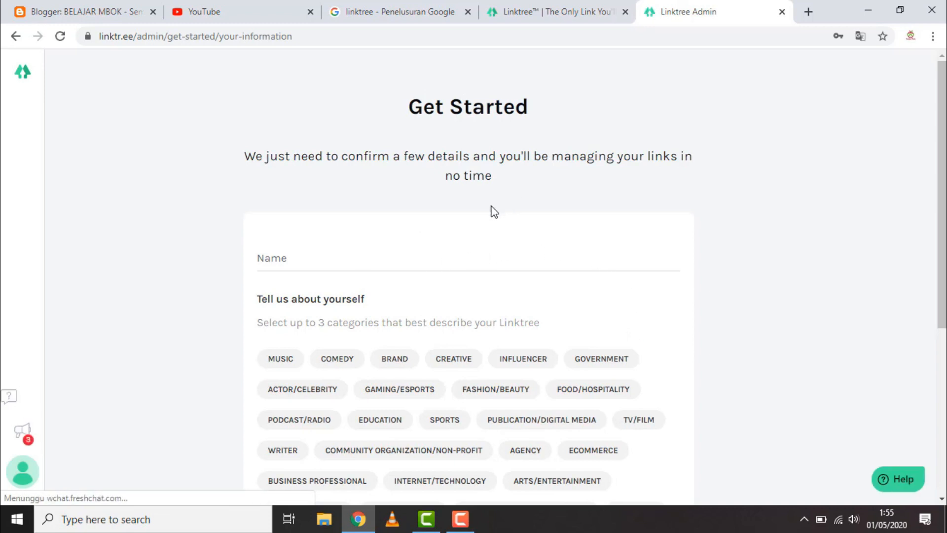
Enter smansarbangga as the name in the Get Started details
left_click(369, 264)
left_click(737, 222)
left_click(376, 258)
left_click(762, 233)
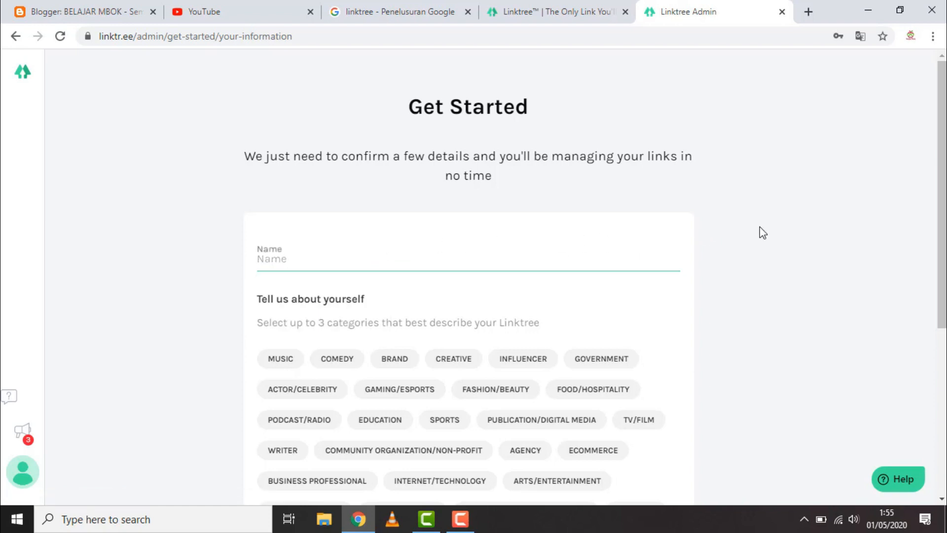
left_click(477, 255)
type("S")
key("BackSpace")
type("smansa")
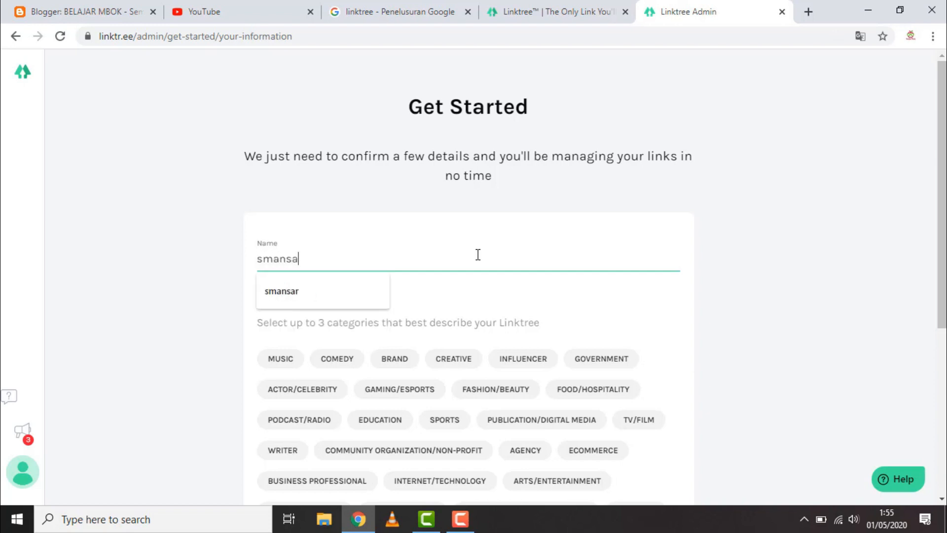
type("rbangga")
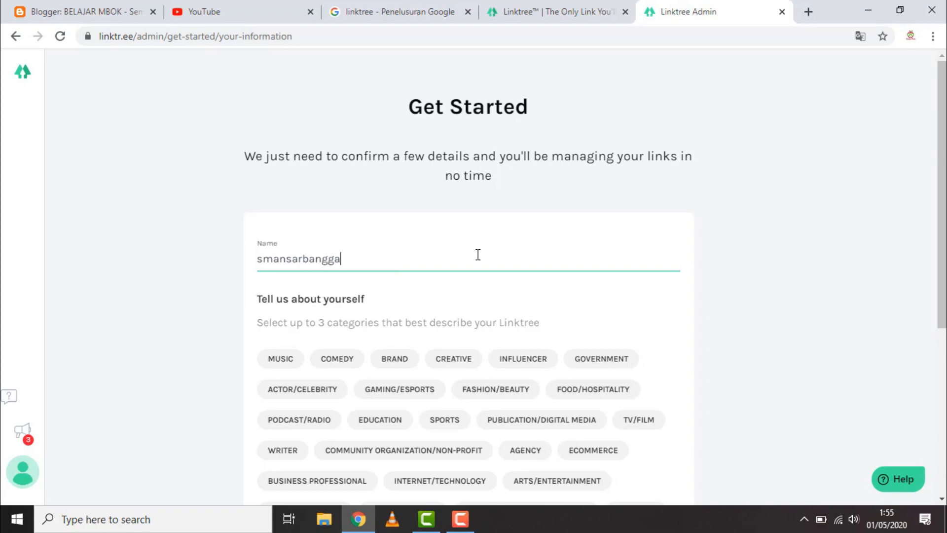
left_click(776, 237)
Choose Creative, Education and Community Organization/Non-Profit as the categories describing the Linktree
scroll(782, 234, "down", 3)
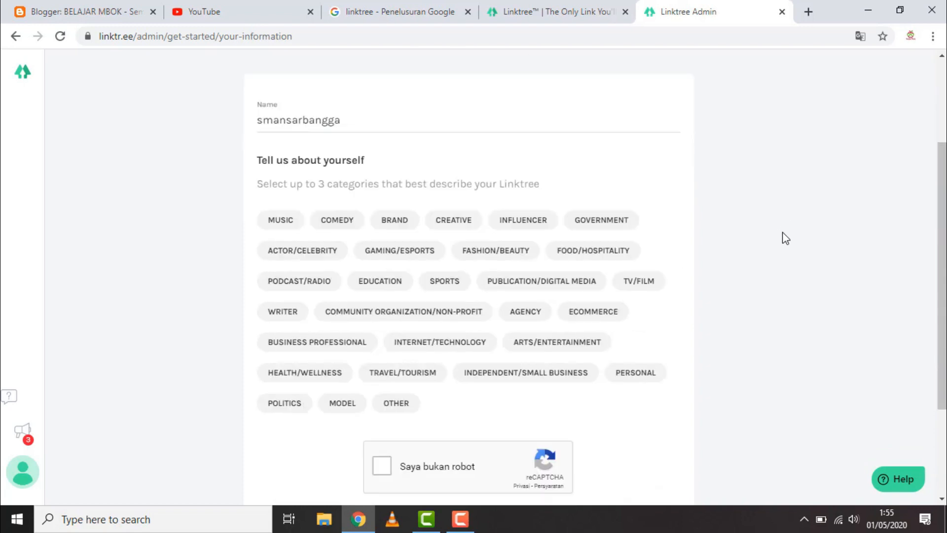
scroll(785, 238, "down", 2)
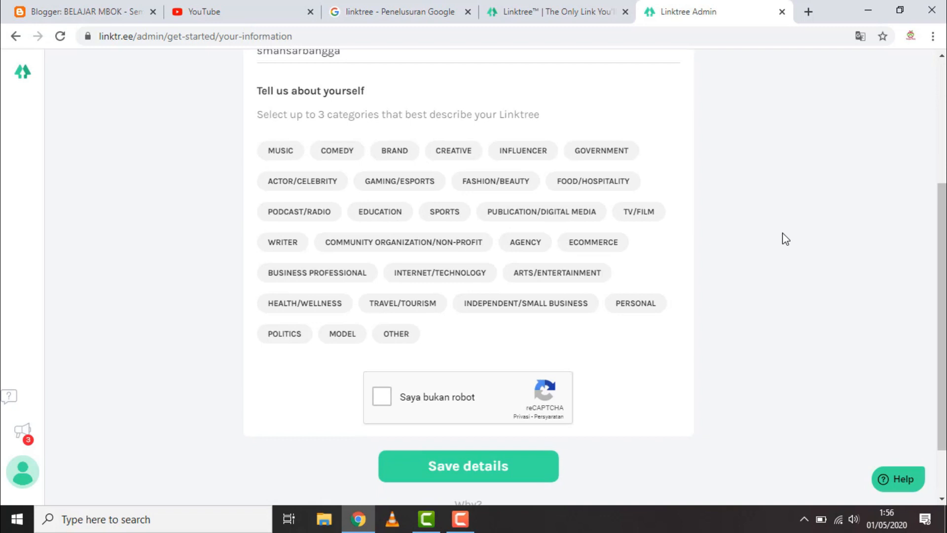
scroll(782, 232, "down", 2)
scroll(782, 233, "up", 2)
left_click(452, 153)
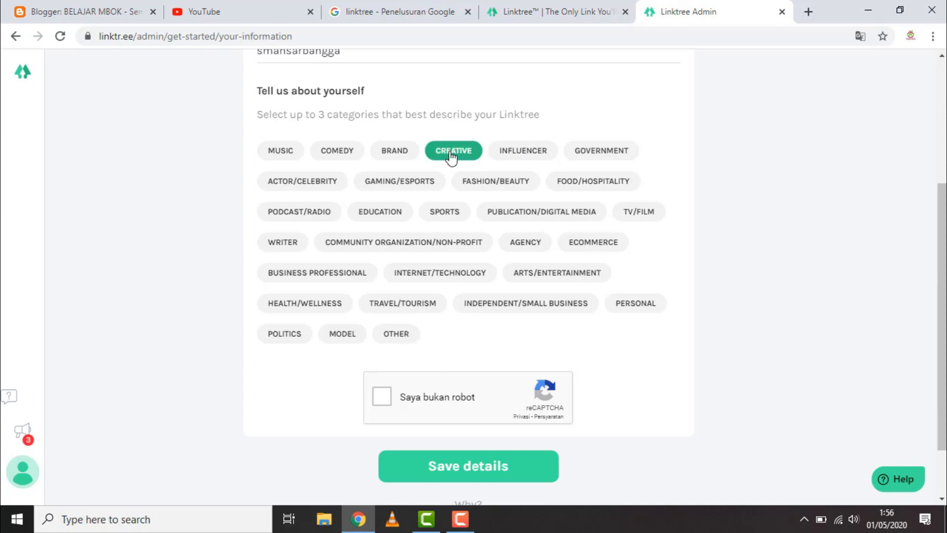
left_click(380, 212)
left_click(432, 249)
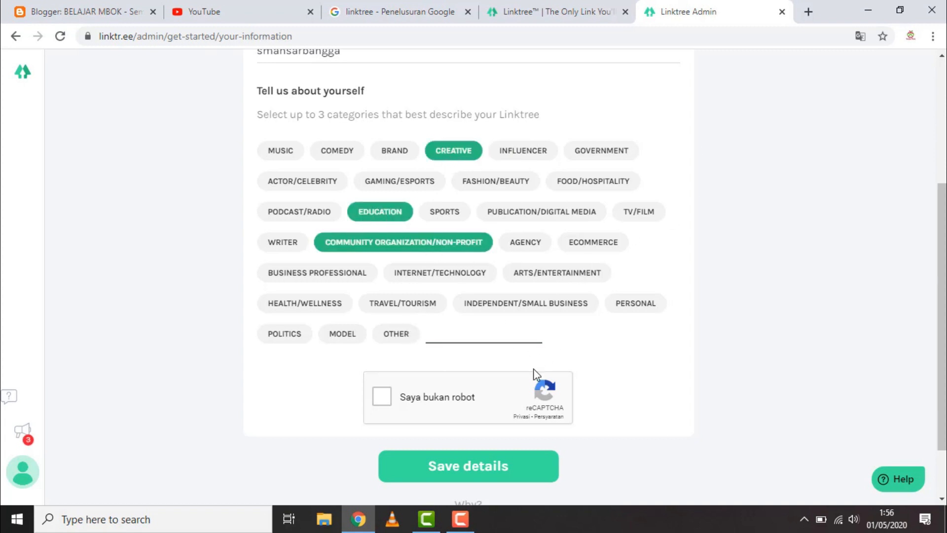
Complete the reCAPTCHA check and save the profile details
left_click(382, 399)
scroll(734, 303, "down", 2)
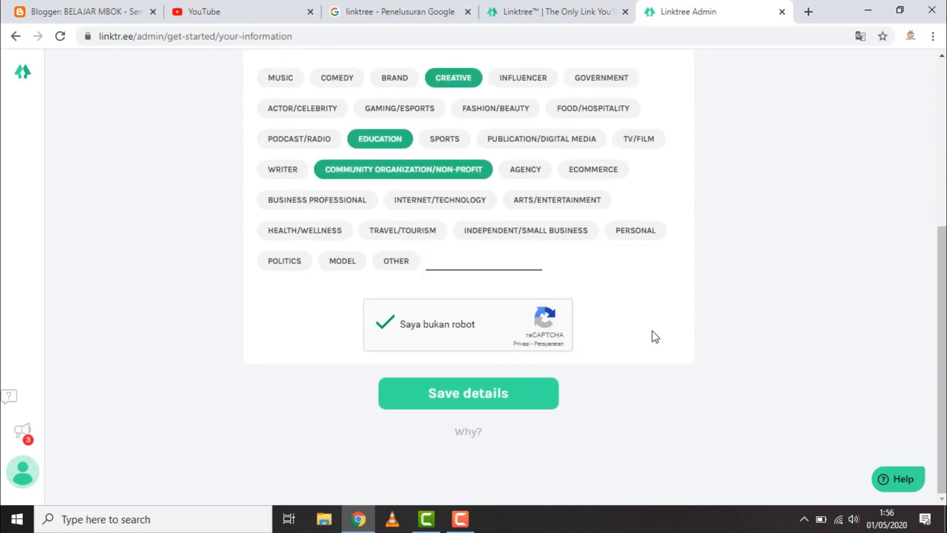
left_click(498, 401)
scroll(585, 362, "down", 5)
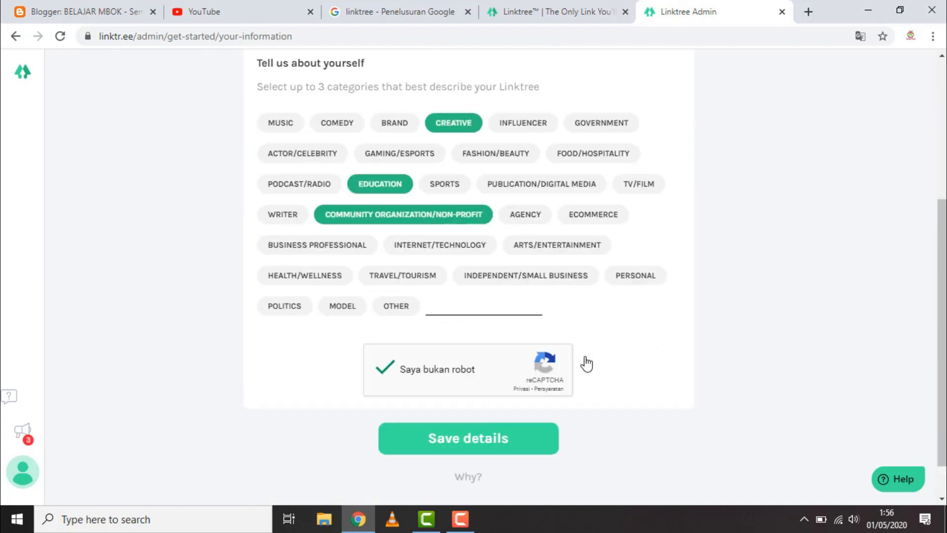
left_click(503, 406)
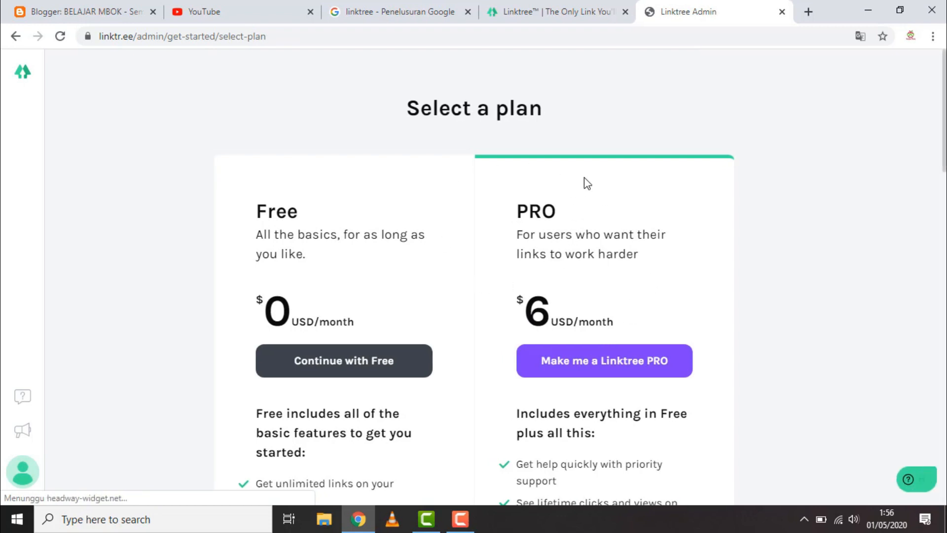
Compare the features listed for the Free and PRO plans
scroll(588, 176, "down", 4)
scroll(601, 208, "down", 2)
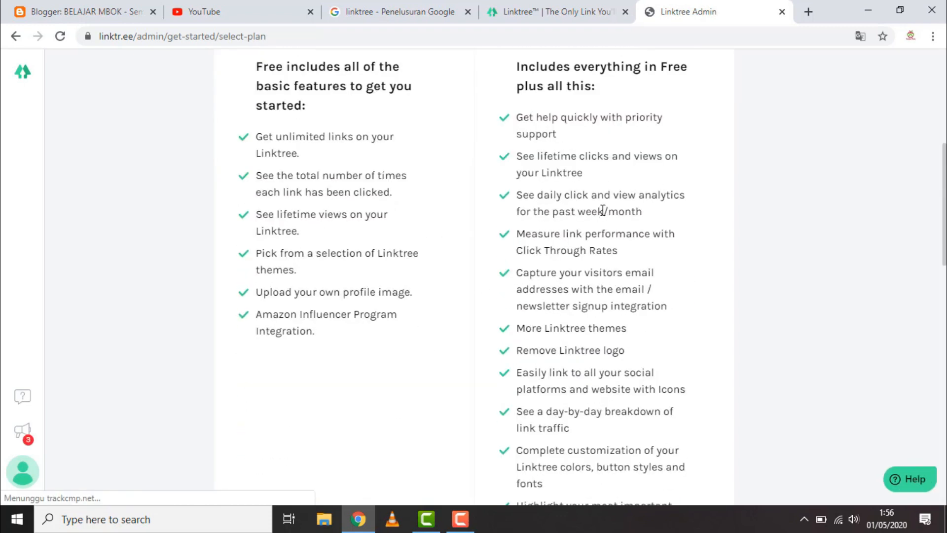
scroll(594, 210, "up", 4)
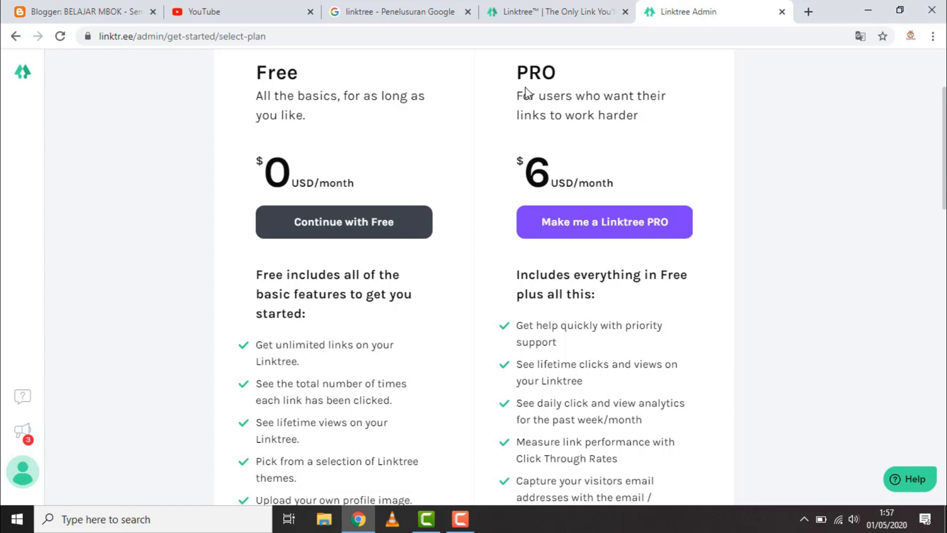
scroll(469, 271, "down", 12)
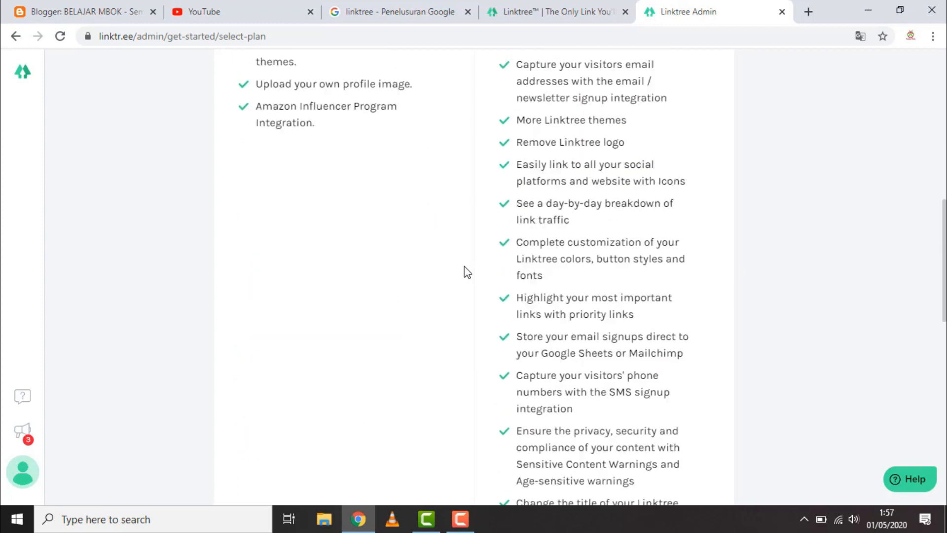
scroll(464, 283, "down", 8)
scroll(476, 273, "up", 20)
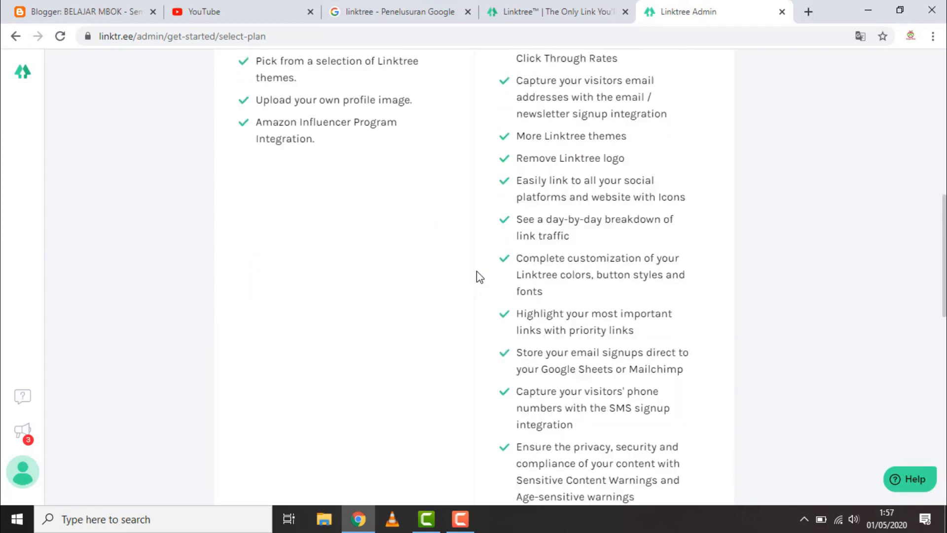
scroll(476, 271, "up", 3)
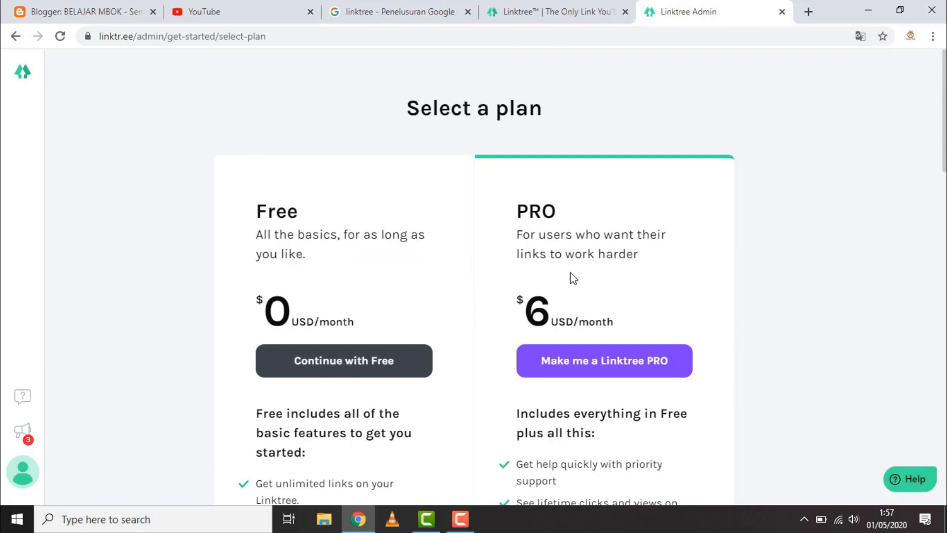
Continue with the Free plan and dismiss the sign-up dialog and the first-link tip
left_click(366, 368)
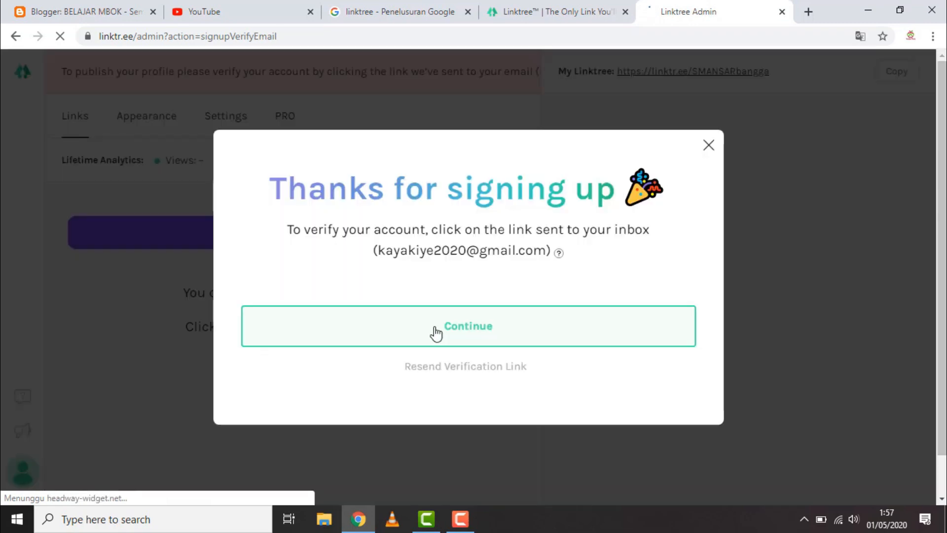
left_click(708, 146)
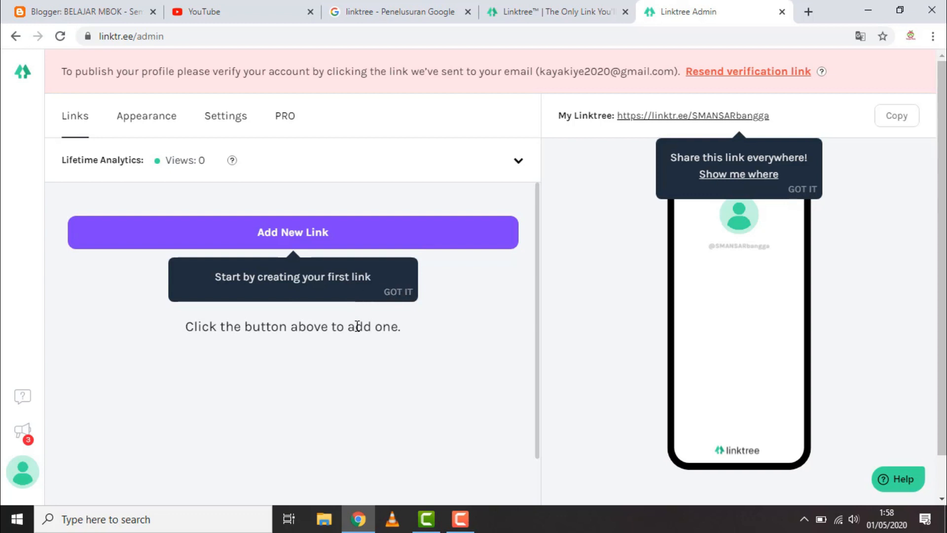
left_click(395, 295)
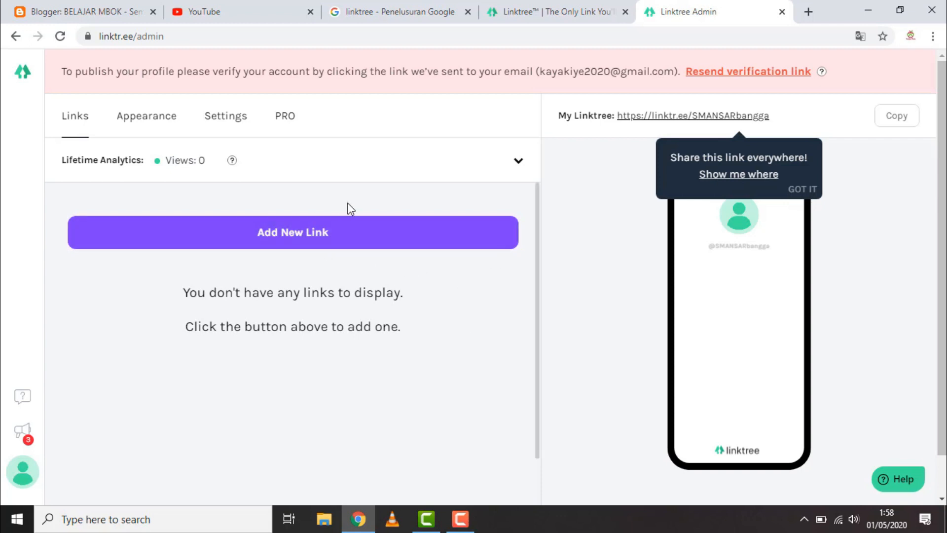
Add a new link to the Linktree and title it "Profil Sekolah"
left_click(335, 235)
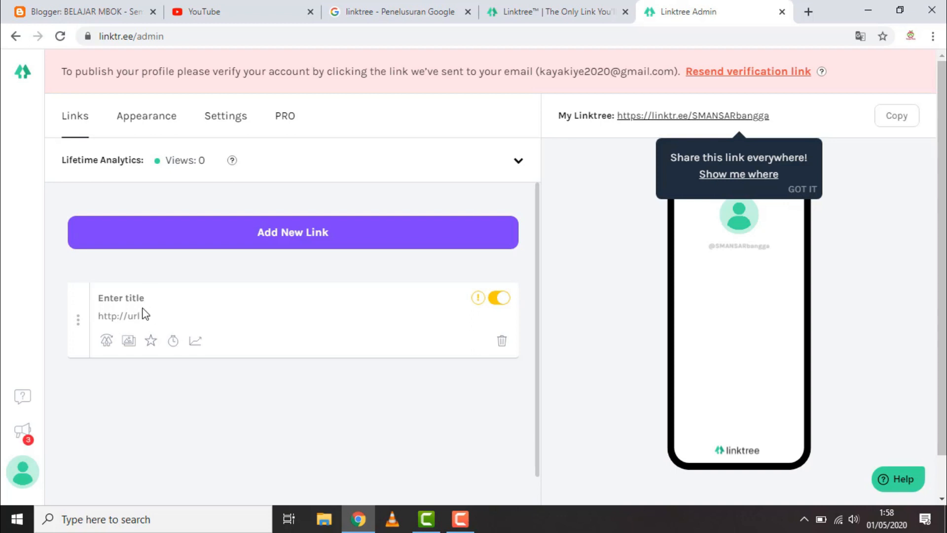
left_click(146, 297)
type("Profil Sekolah")
left_click(203, 315)
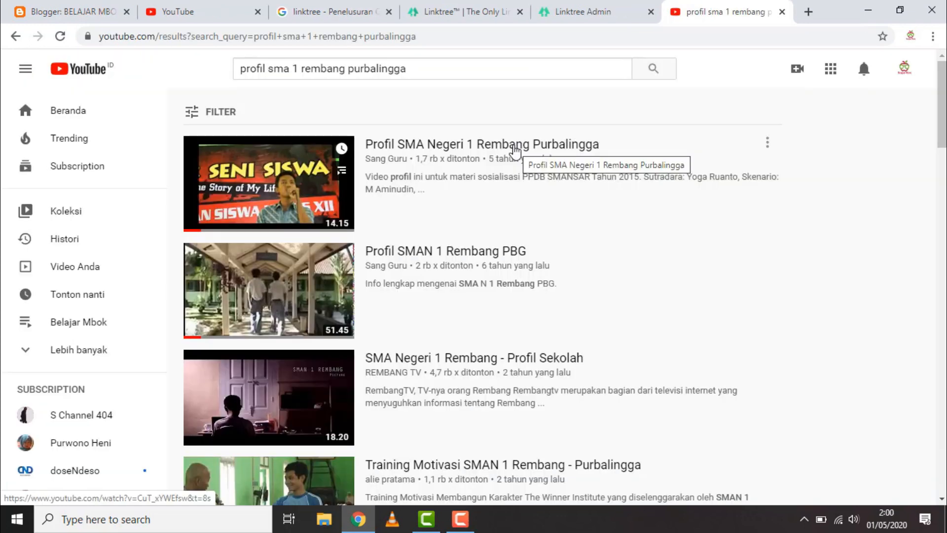
Copy the school profile video's YouTube address and enter it as the URL of the "Profil Sekolah" link
left_click(515, 150)
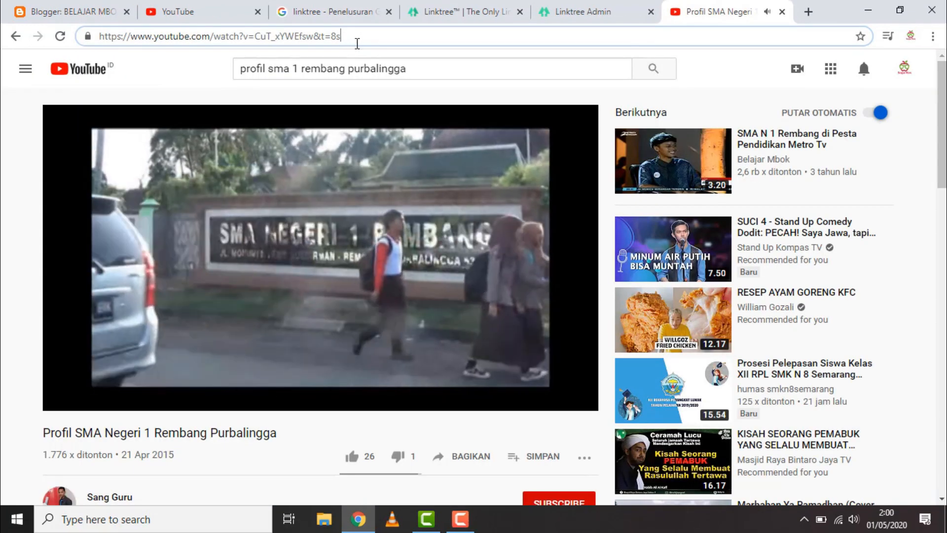
left_click(355, 37)
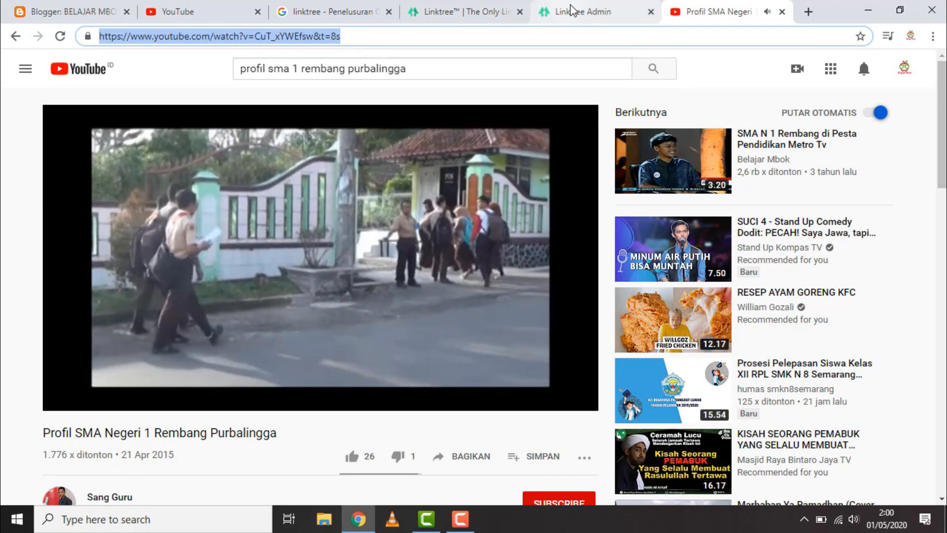
left_click(579, 16)
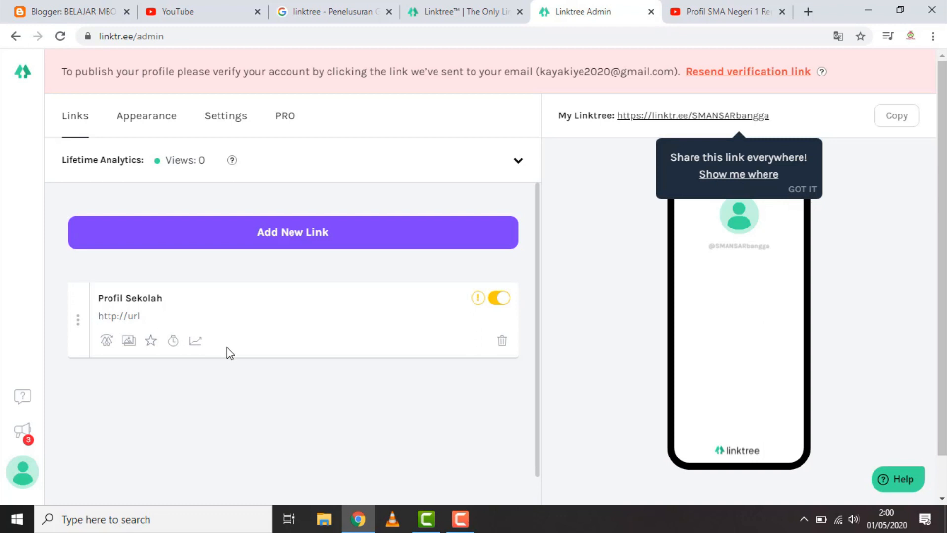
type("https://www.youtube.com/watch?v=Cus_xYWEfsw&t=8s")
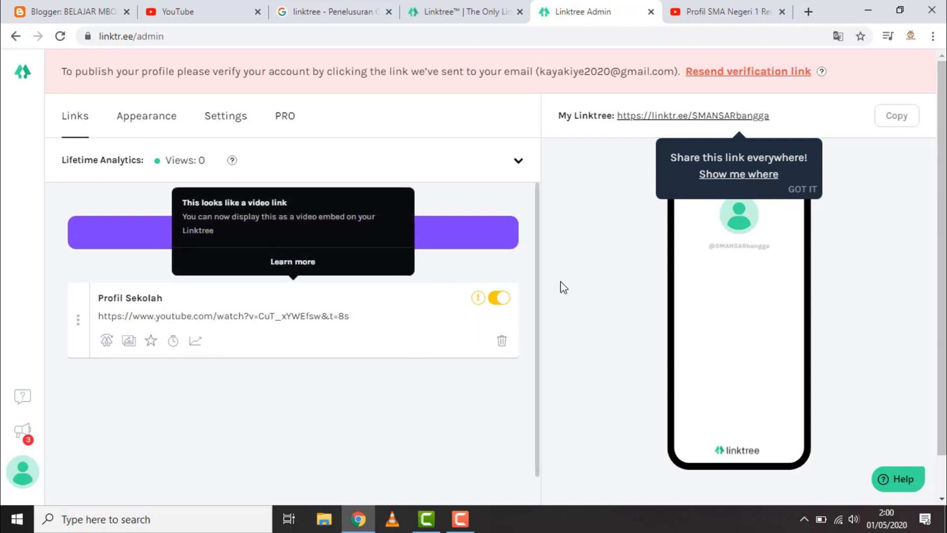
left_click(581, 253)
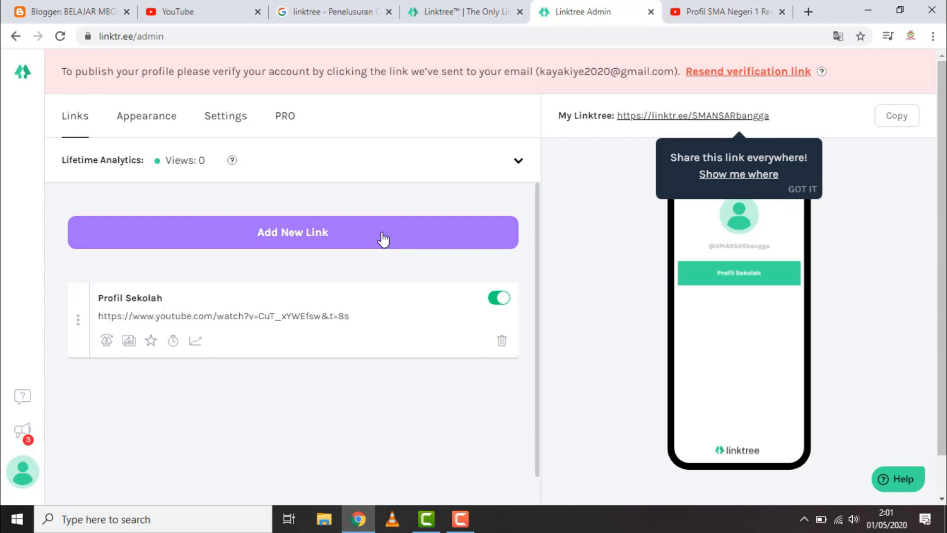
Add a new link to the Linktree and title it "Pendaftaran Online"
left_click(312, 233)
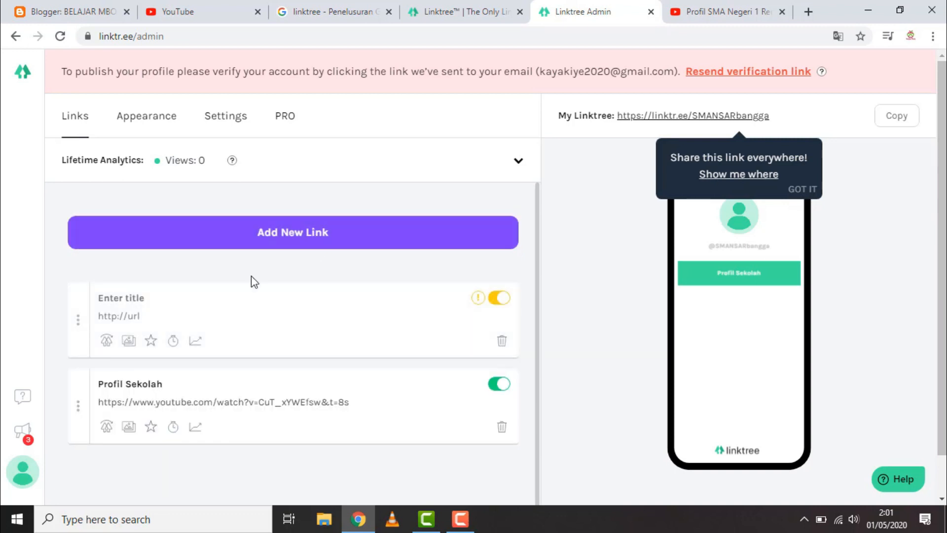
type("Pendaftaran Online")
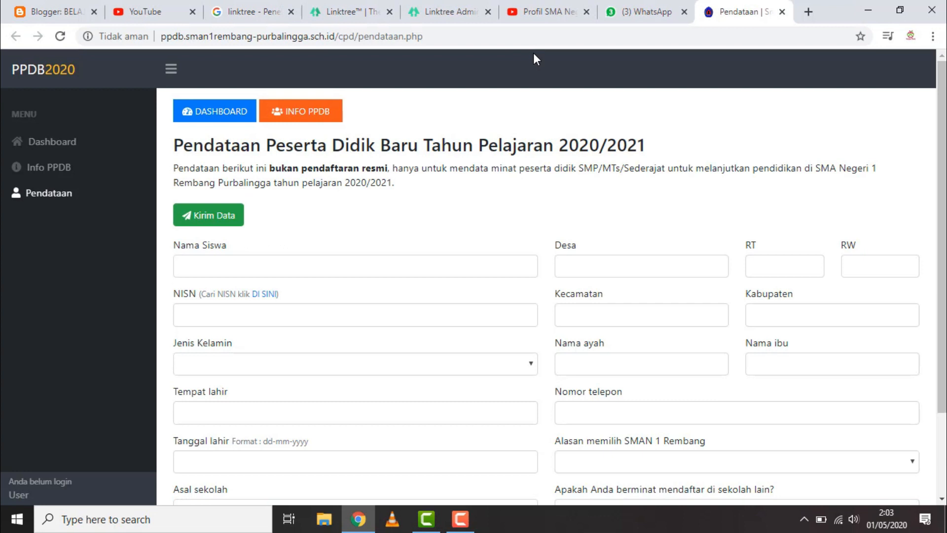
Copy the address of the PPDB Pendataan page and enter it as the URL of the "Pendaftaran Online" link
left_click(462, 37)
key("ctrl+c")
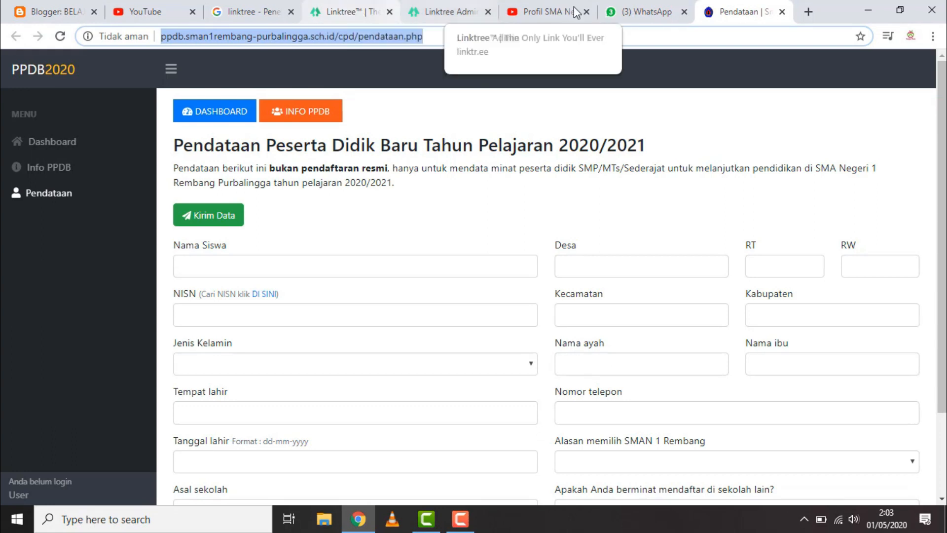
left_click(342, 12)
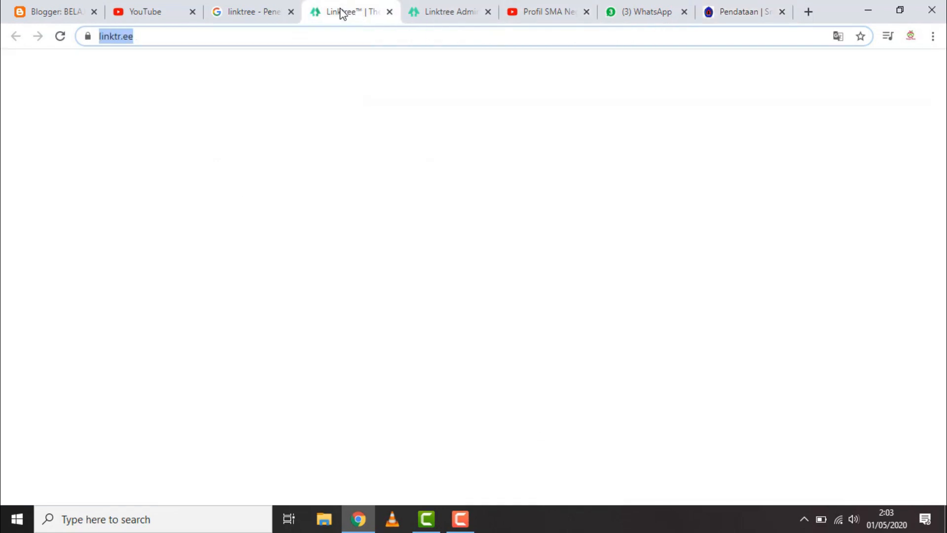
left_click(434, 12)
left_click(167, 320)
key("ctrl+v")
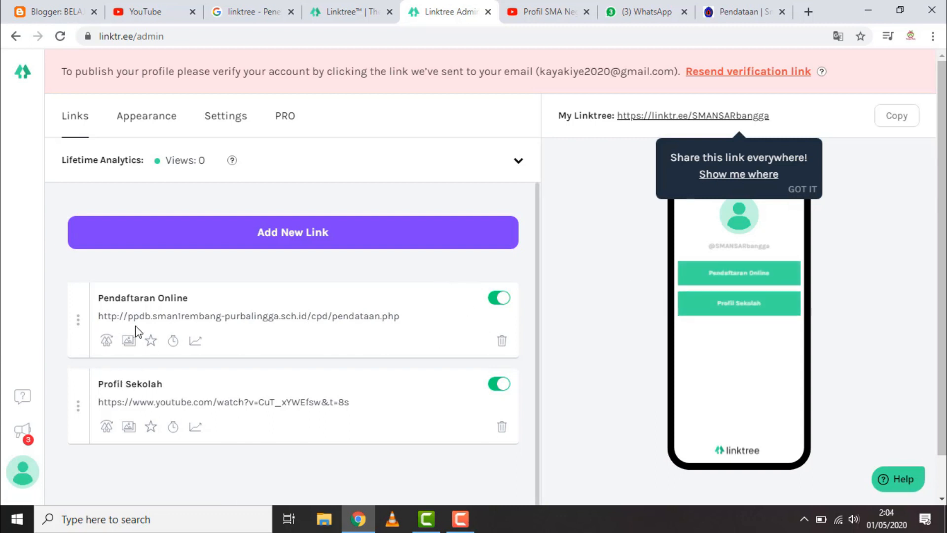
Add another new link to the Linktree and title it "Tanya Jawab PPDB"
left_click(265, 231)
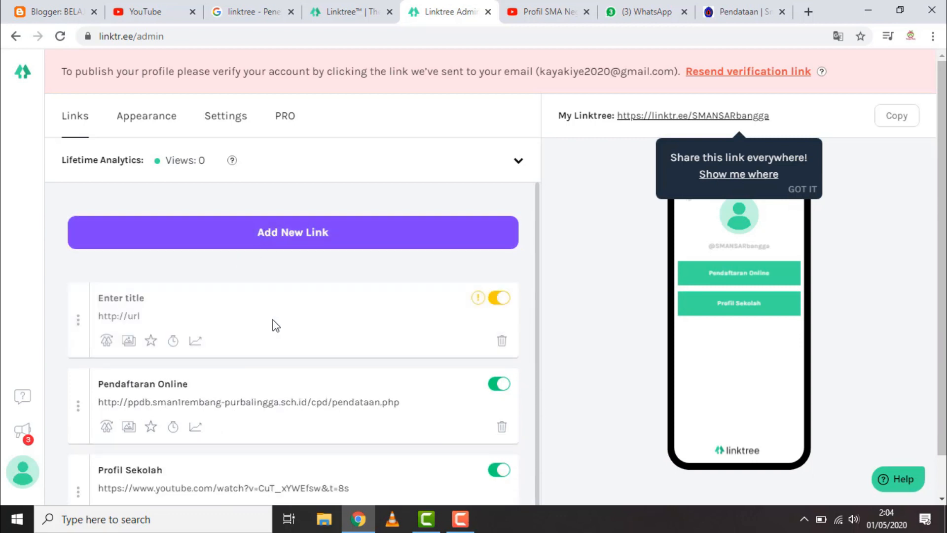
left_click(169, 317)
left_click(156, 302)
type("Tanya")
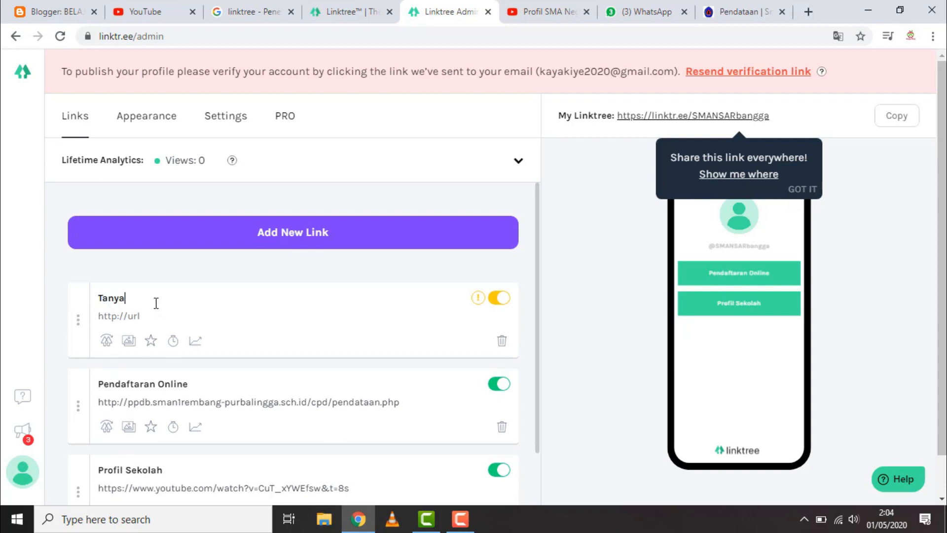
type(" Jawab PPDB")
Extend the title of the online registration link to "Pendaftaran Online PPDB"
left_click(199, 383)
type("PPDB")
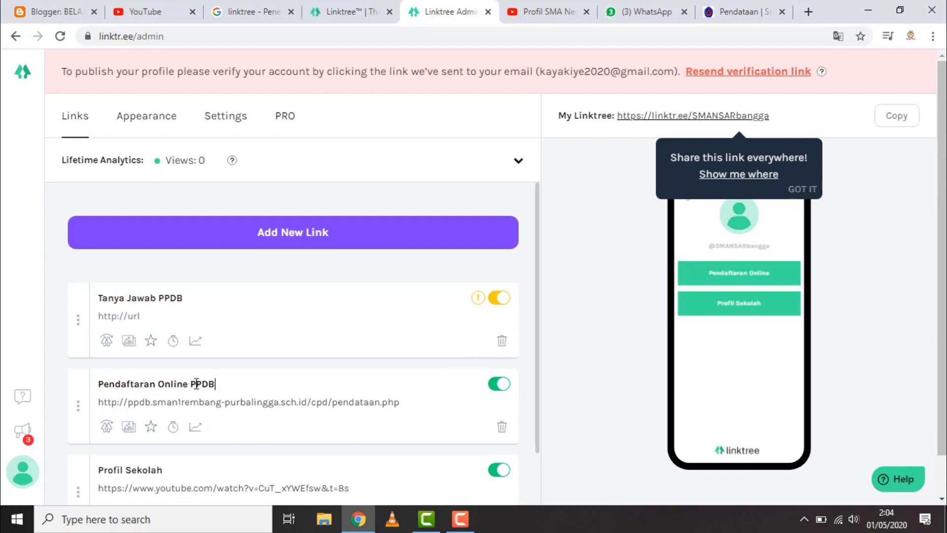
left_click(594, 302)
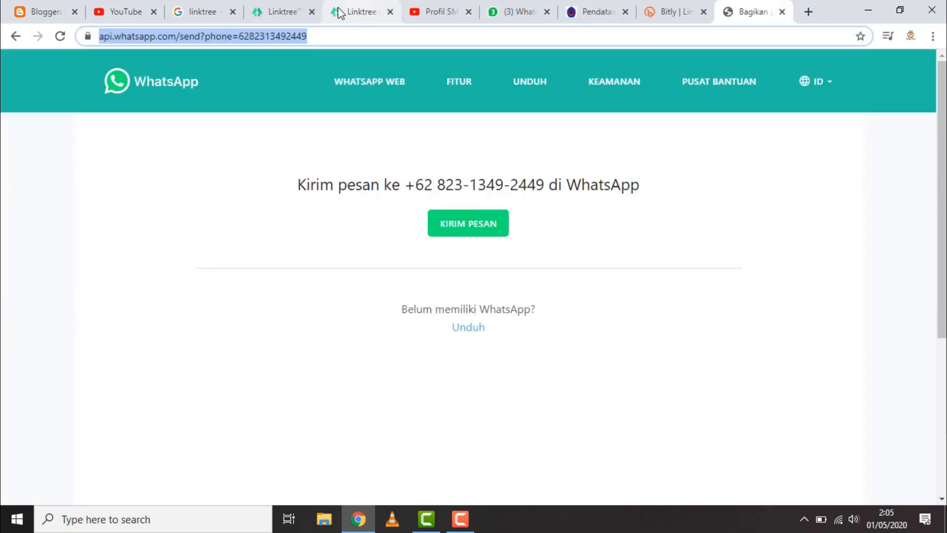
Paste the api.whatsapp.com send link with the contact's phone number as the URL of the "Tanya Jawab PPDB" link
left_click(350, 11)
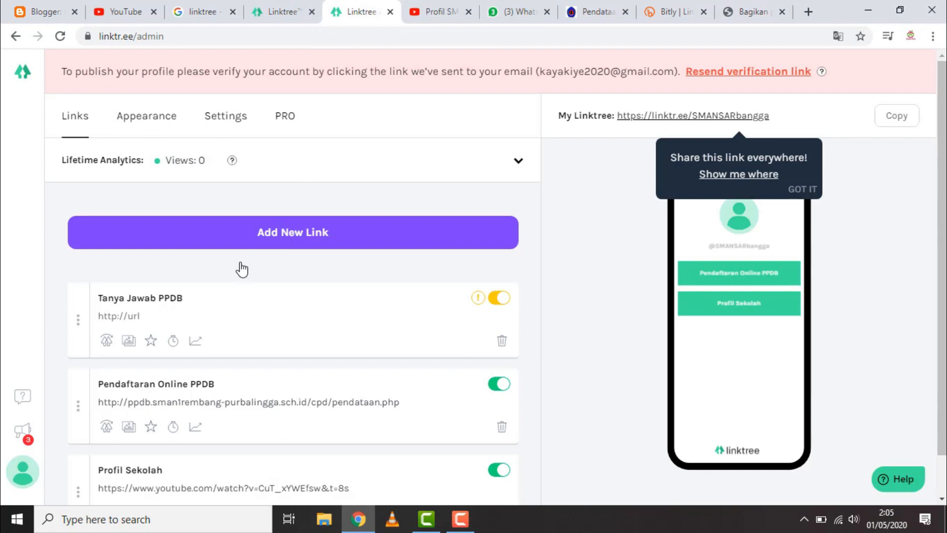
left_click(140, 316)
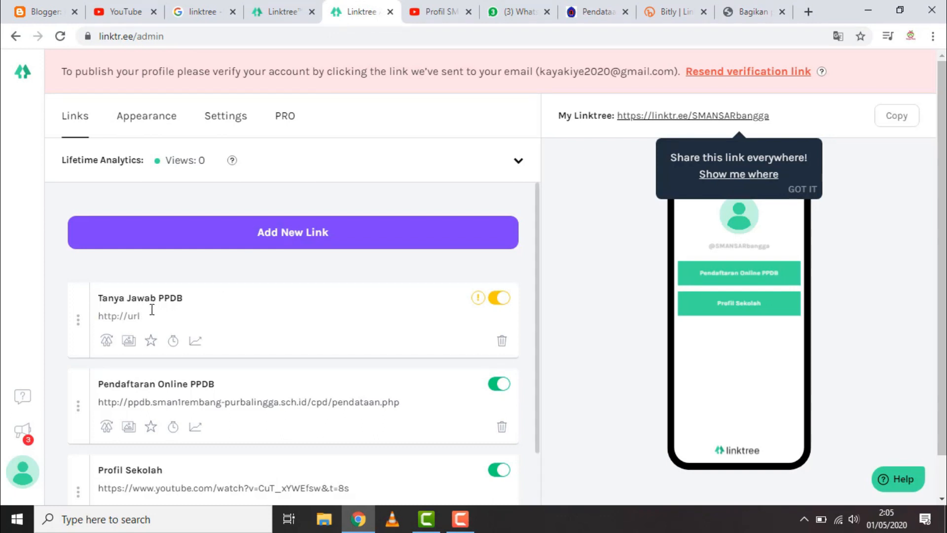
key("ctrl+v")
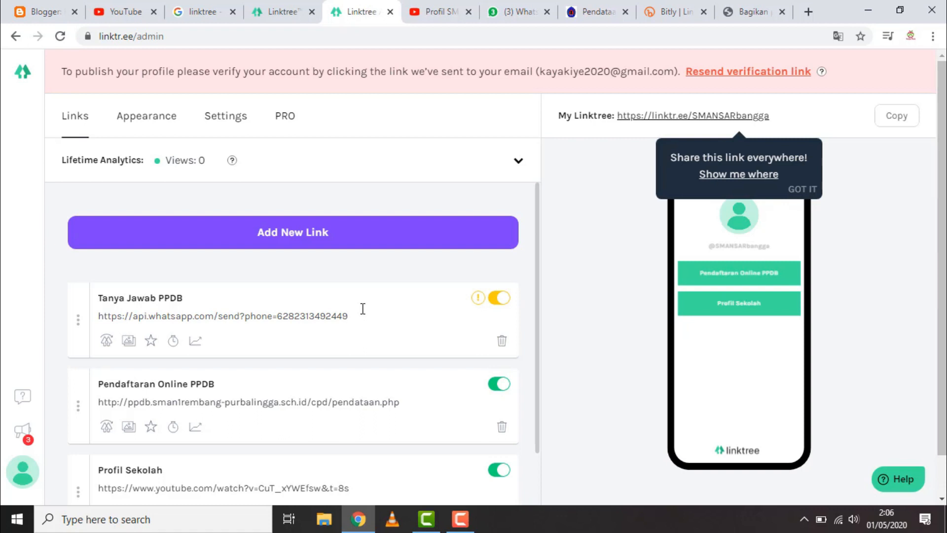
left_click(384, 242)
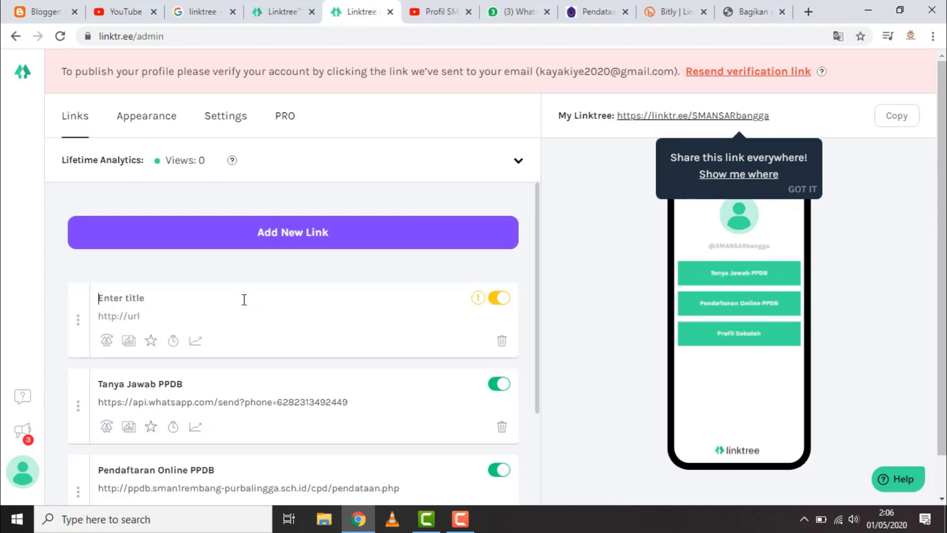
type("Webs")
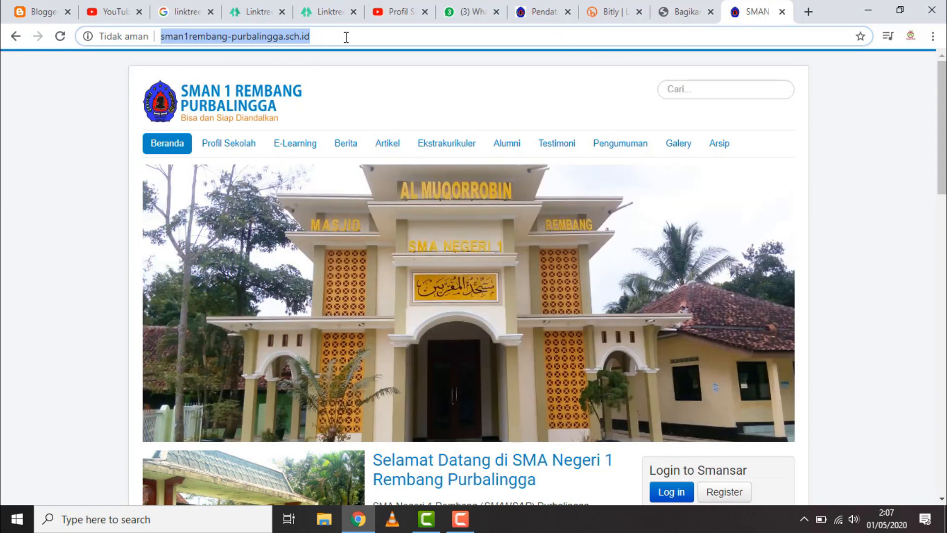
left_click(321, 20)
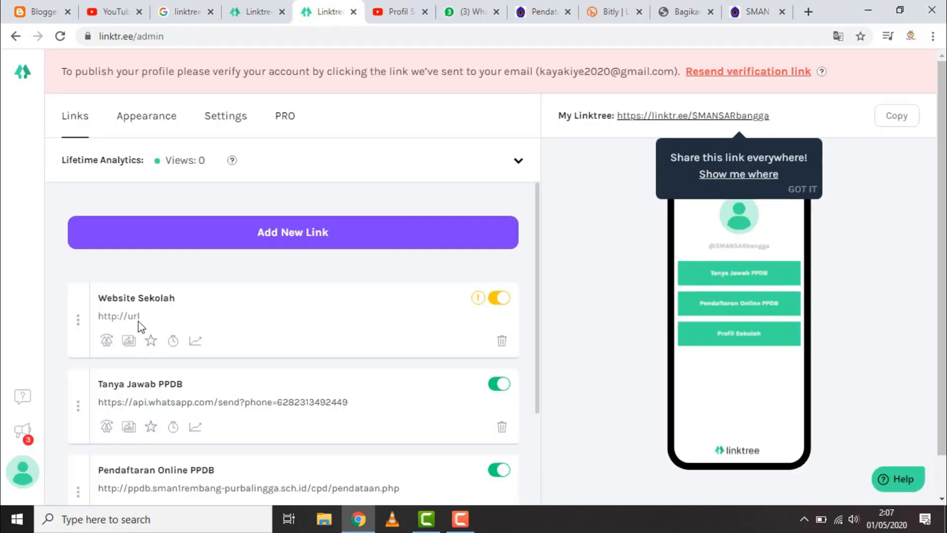
left_click(154, 317)
type("http://www.sman1rembang-purbalingga.sch.id/")
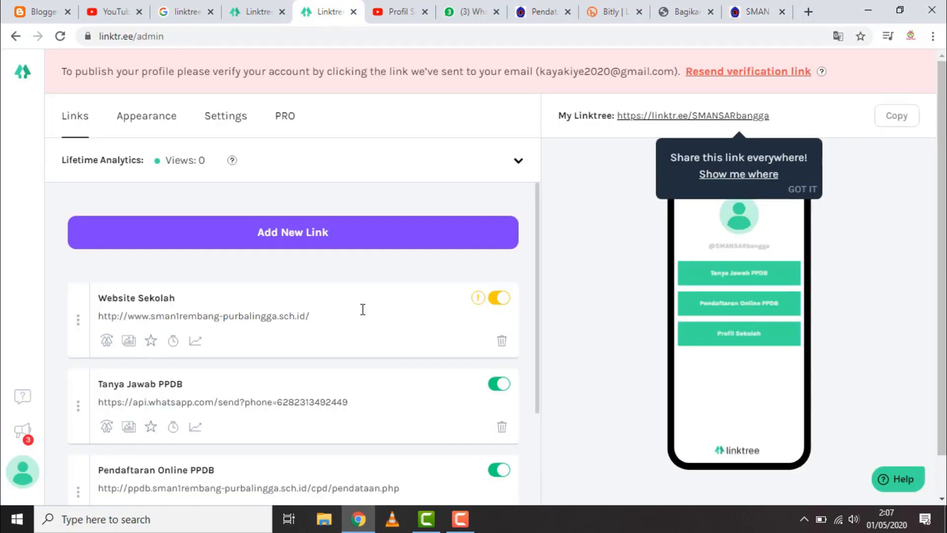
Reorder the links as Profil Sekolah, Pendaftaran Online PPDB, Tanya Jawab PPDB and Website Sekolah
scroll(529, 297, "down", 1)
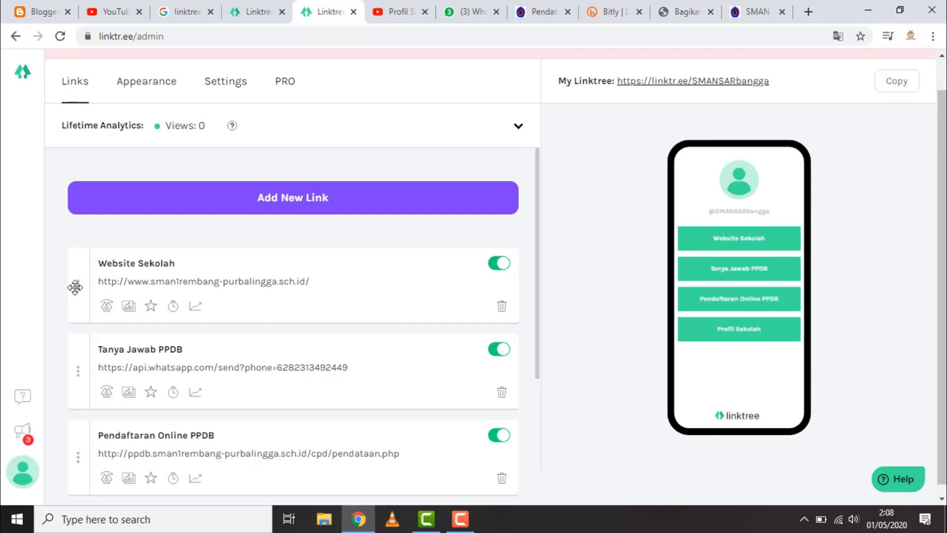
left_click_drag(79, 277, 67, 442)
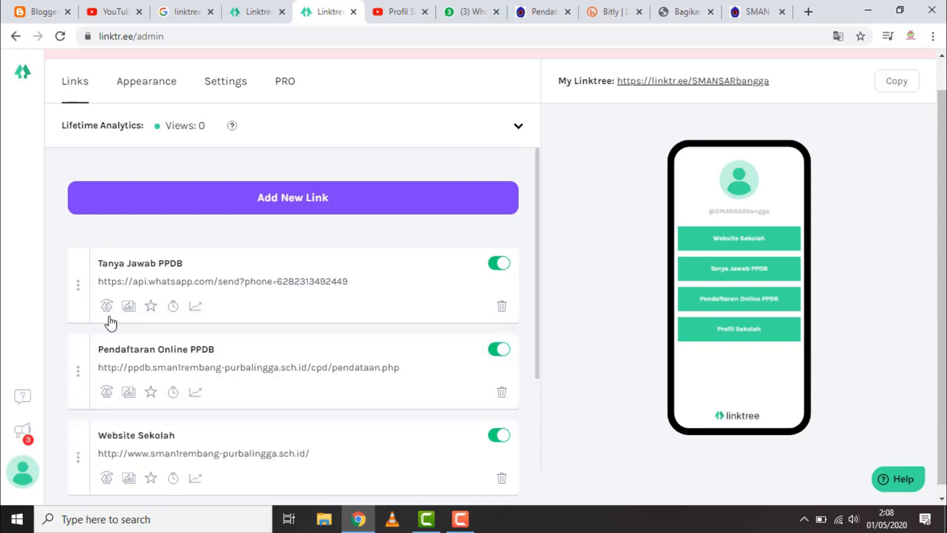
scroll(111, 323, "down", 3)
left_click_drag(82, 317, 76, 397)
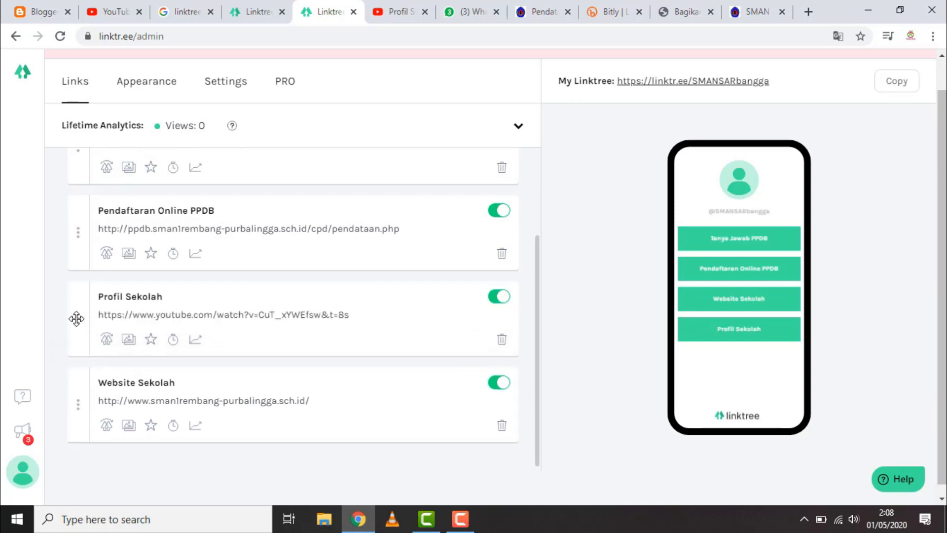
left_click_drag(75, 318, 71, 158)
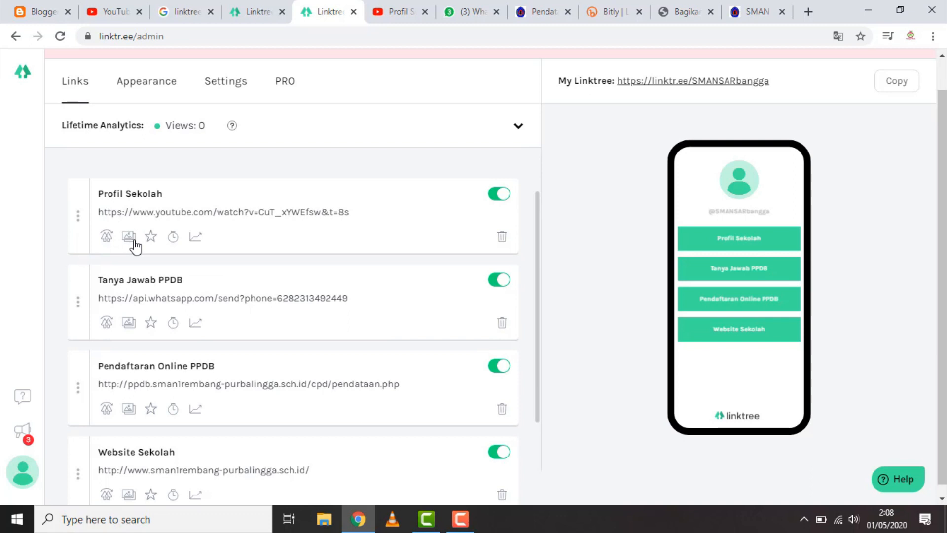
left_click_drag(74, 398, 77, 290)
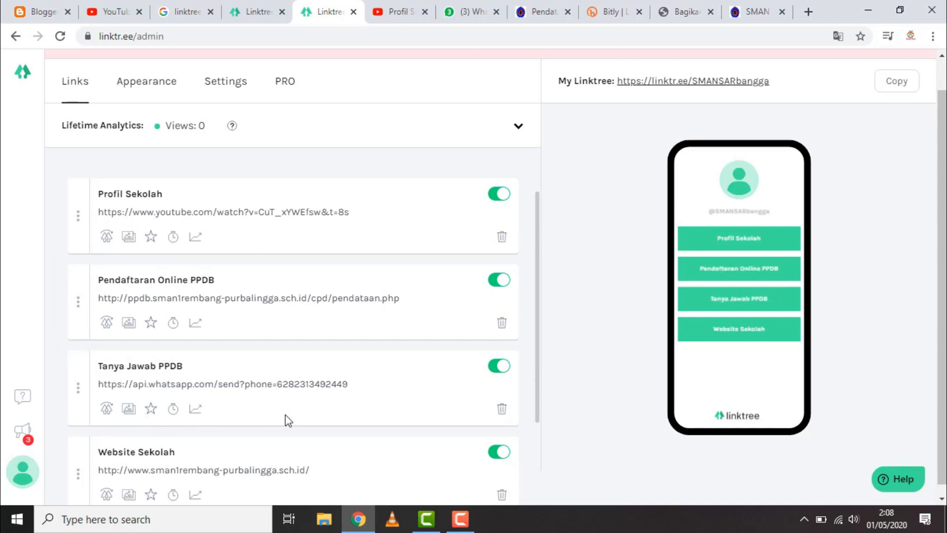
Open the appearance settings and choose the image "Logo - Copy" from drive E: for the page avatar
scroll(299, 429, "down", 3)
scroll(300, 427, "up", 3)
scroll(239, 222, "up", 1)
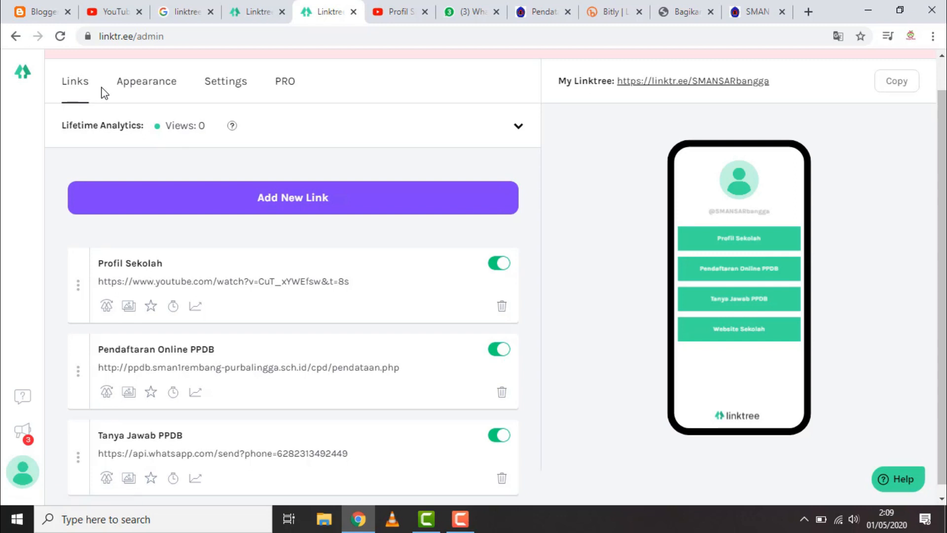
left_click(146, 88)
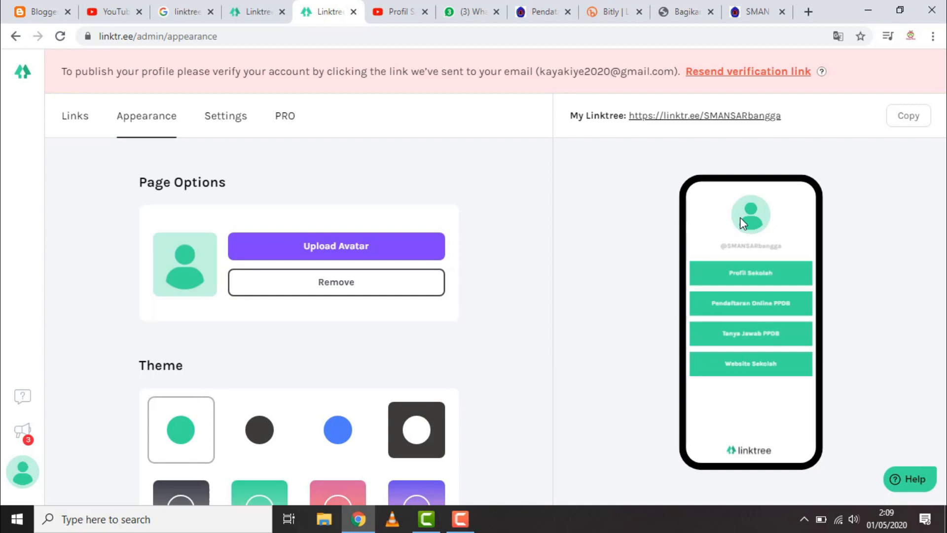
left_click(323, 253)
left_click(509, 261)
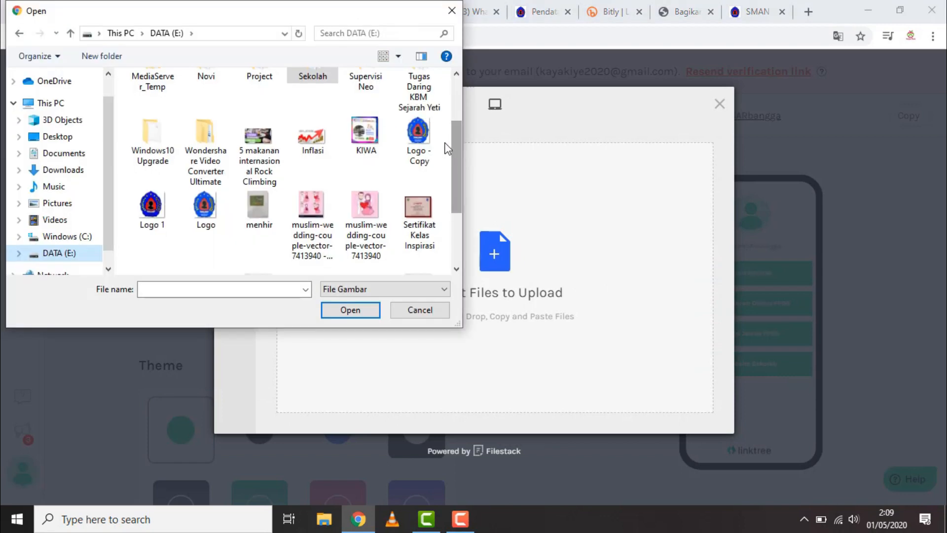
left_click(418, 143)
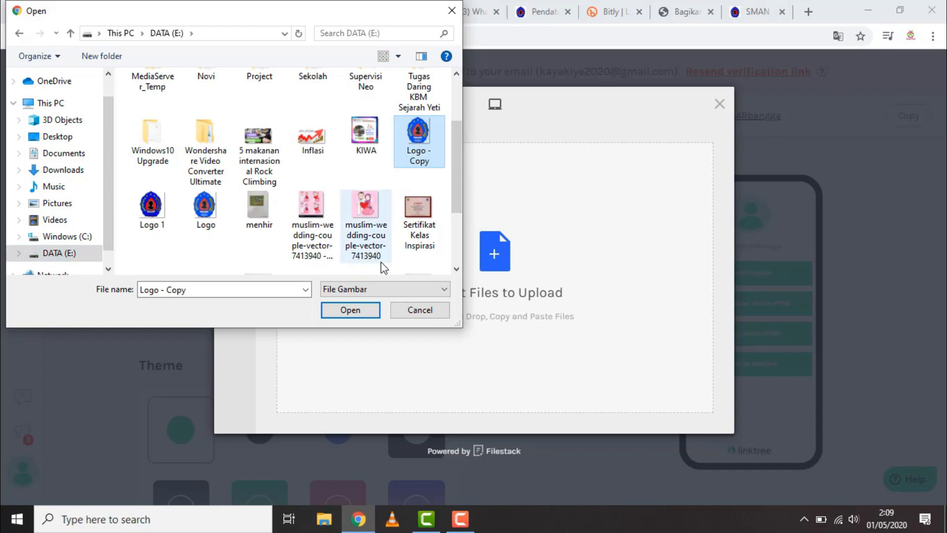
left_click(360, 311)
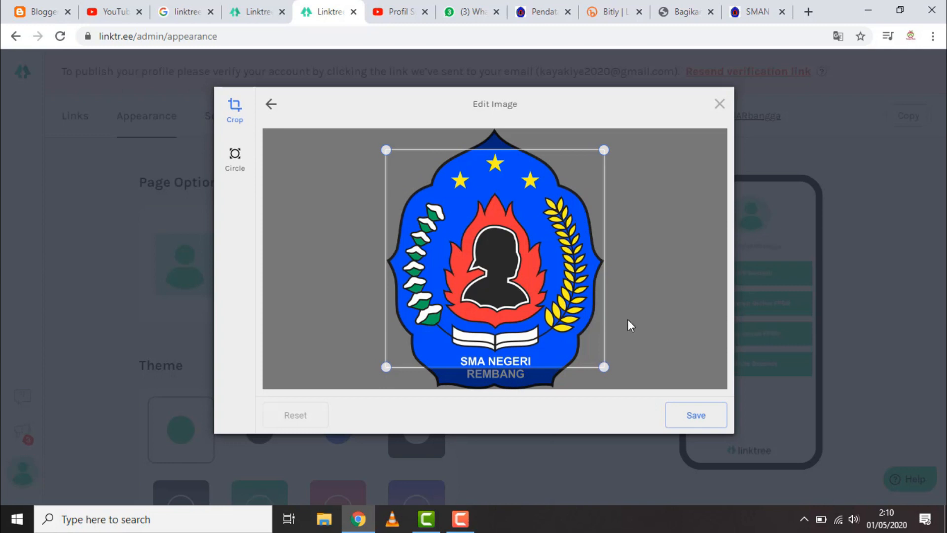
Crop the school logo to a circle, save the crop and upload it as the avatar
mouse_move(610, 368)
left_mouse_down()
mouse_move(595, 356)
mouse_move(613, 373)
left_mouse_up()
left_click_drag(387, 149, 336, 129)
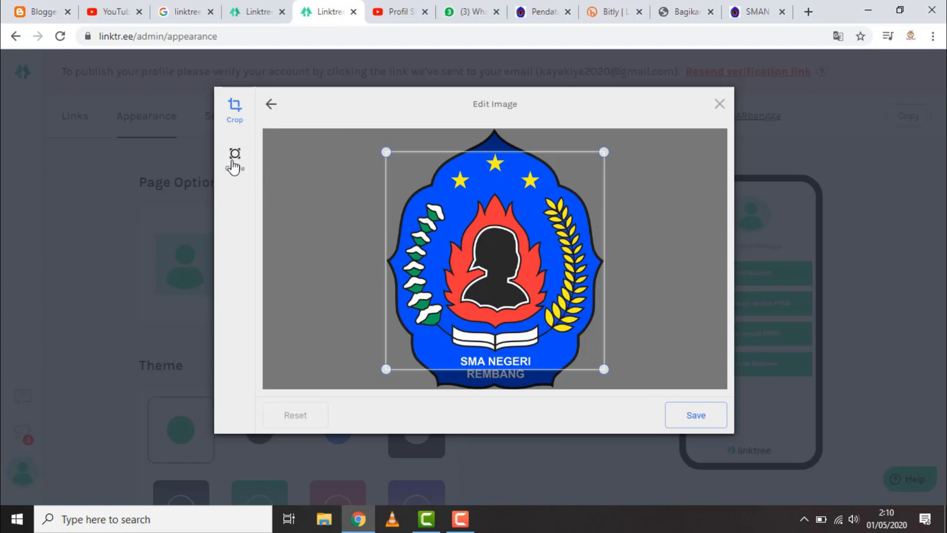
left_click(234, 160)
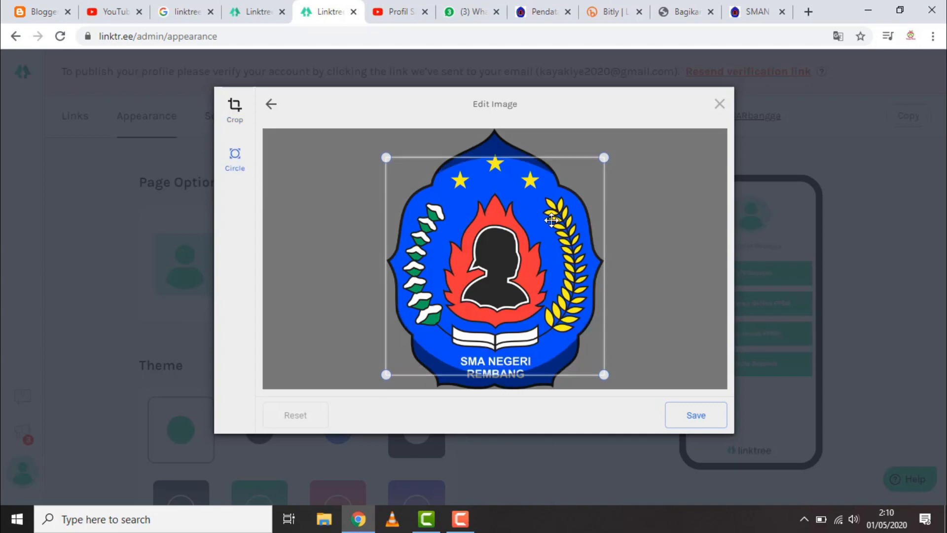
left_click(689, 417)
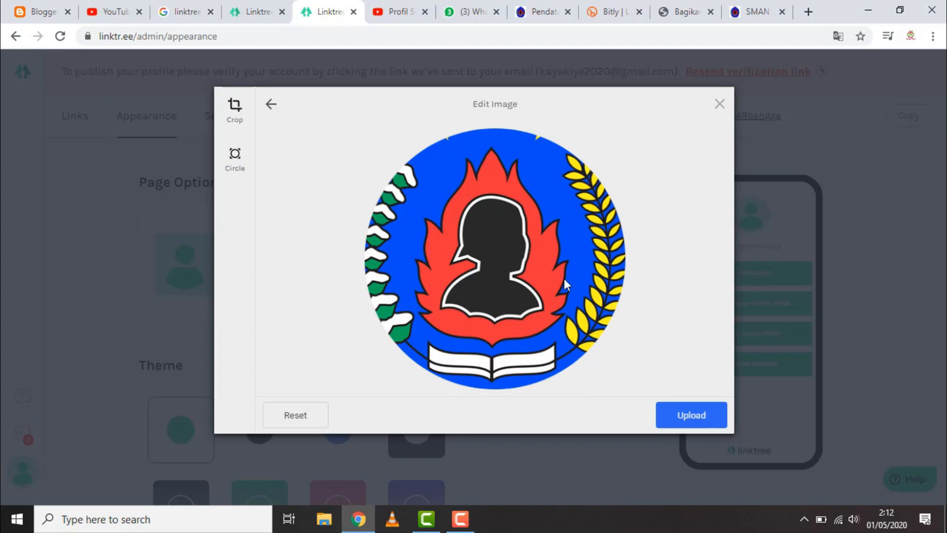
left_click(683, 418)
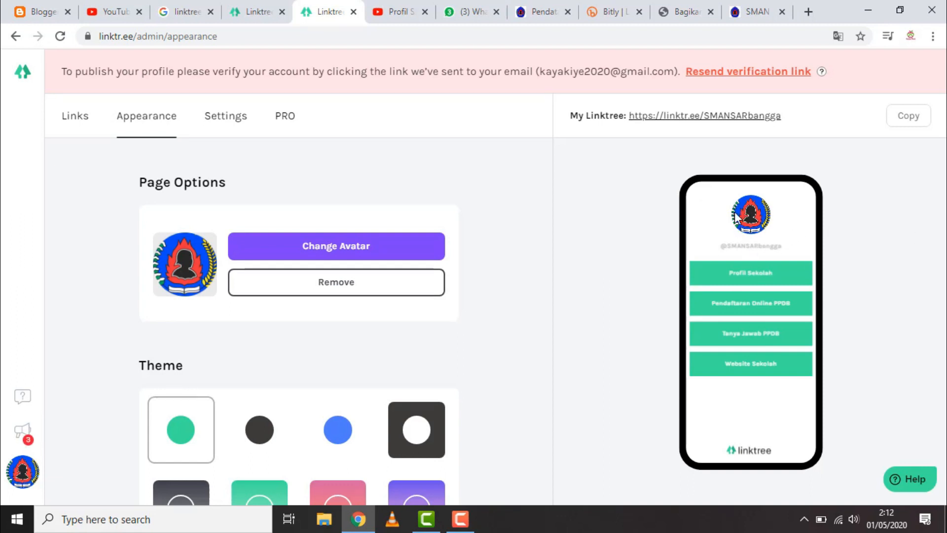
Preview the dark, blue and pink-orange gradient themes on the page and reapply the white theme with green buttons
scroll(445, 318, "down", 1)
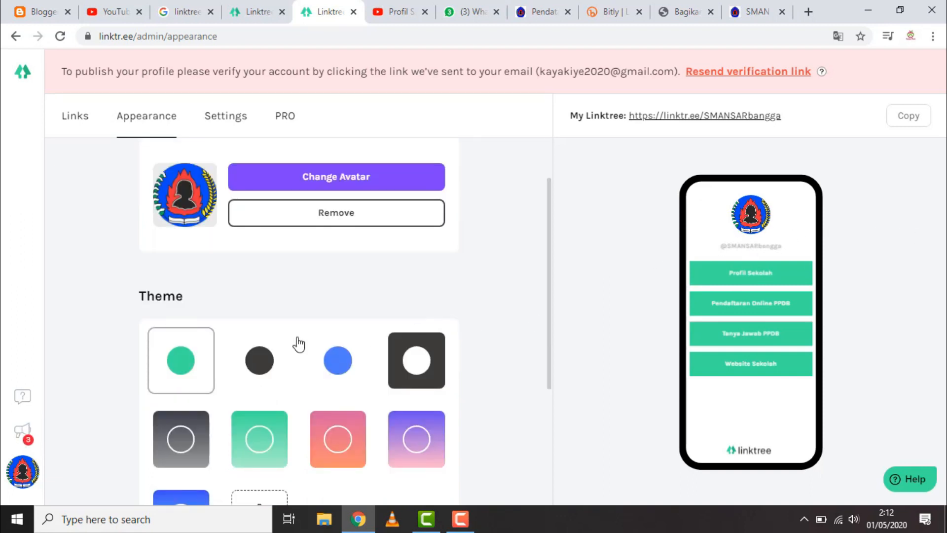
left_click(257, 373)
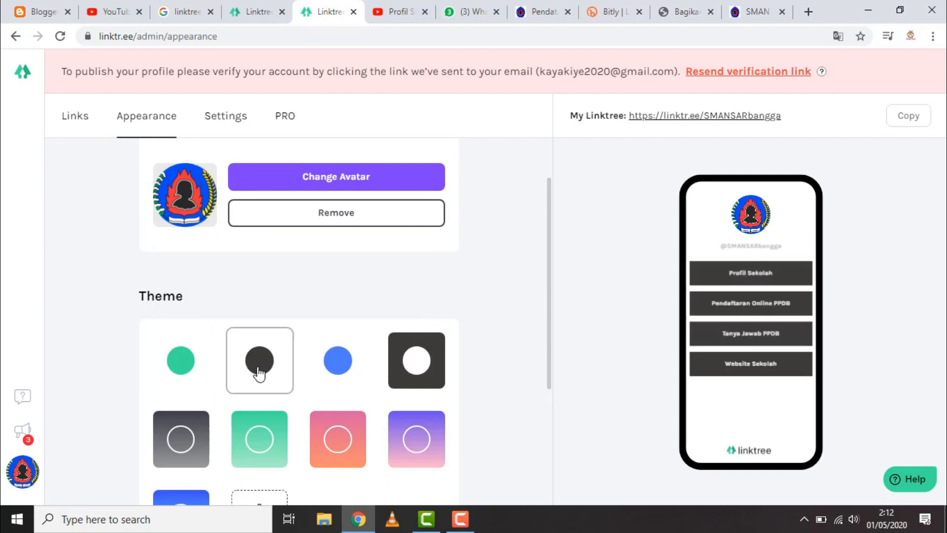
left_click(343, 370)
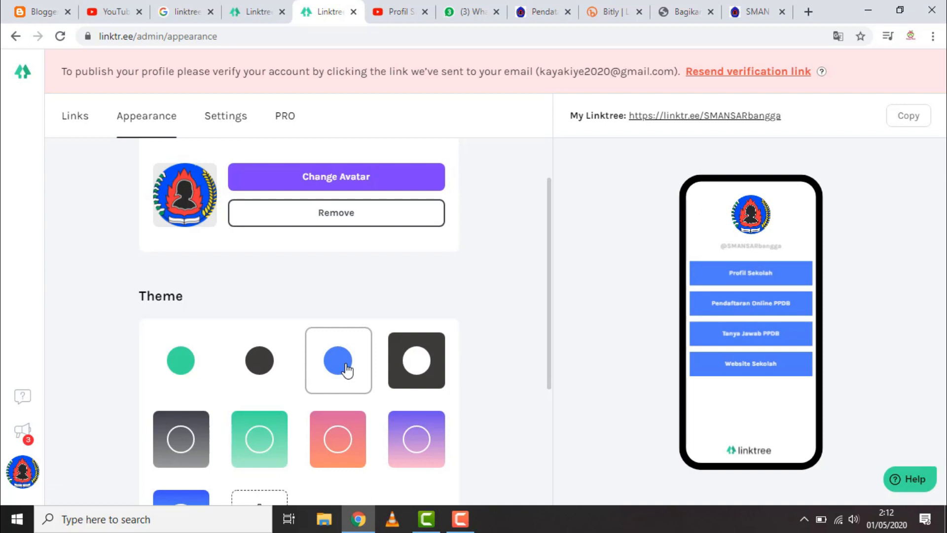
scroll(406, 375, "down", 3)
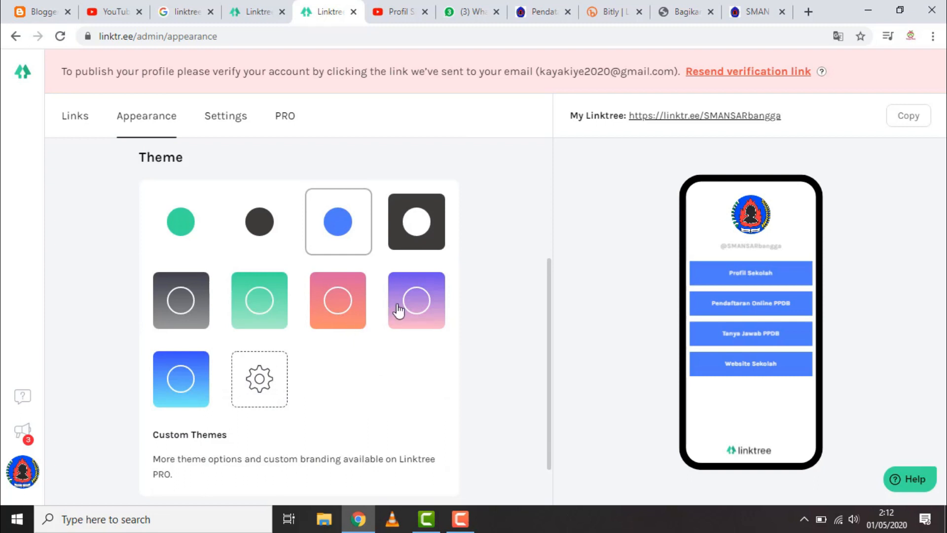
left_click(351, 311)
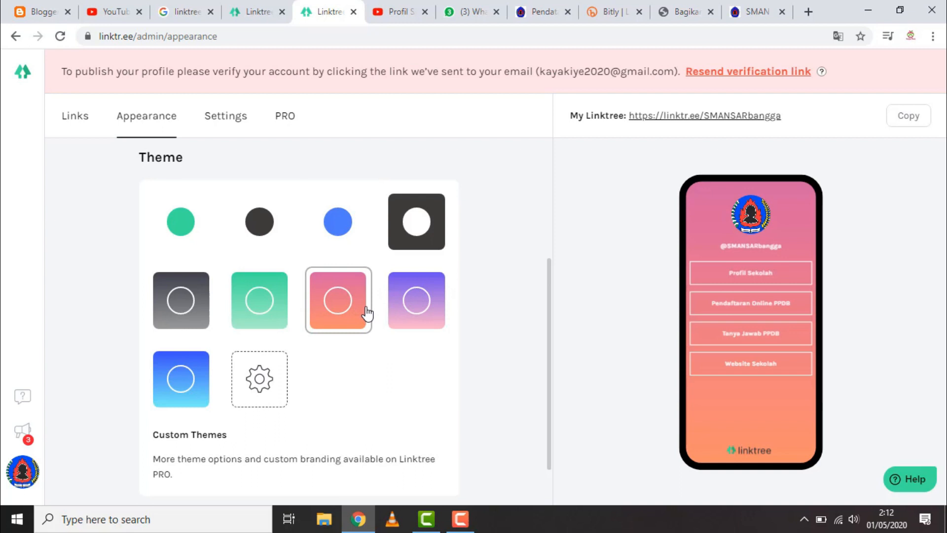
left_click(183, 225)
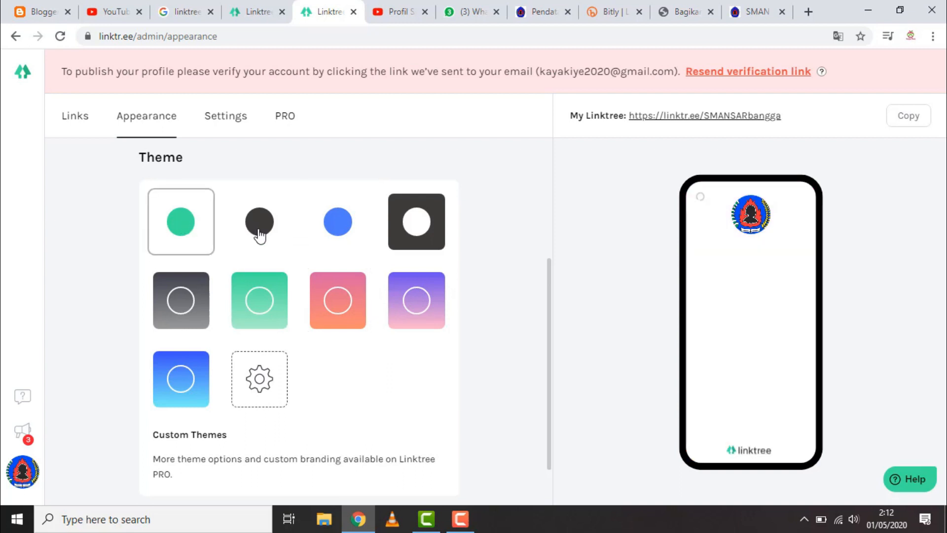
scroll(392, 264, "down", 1)
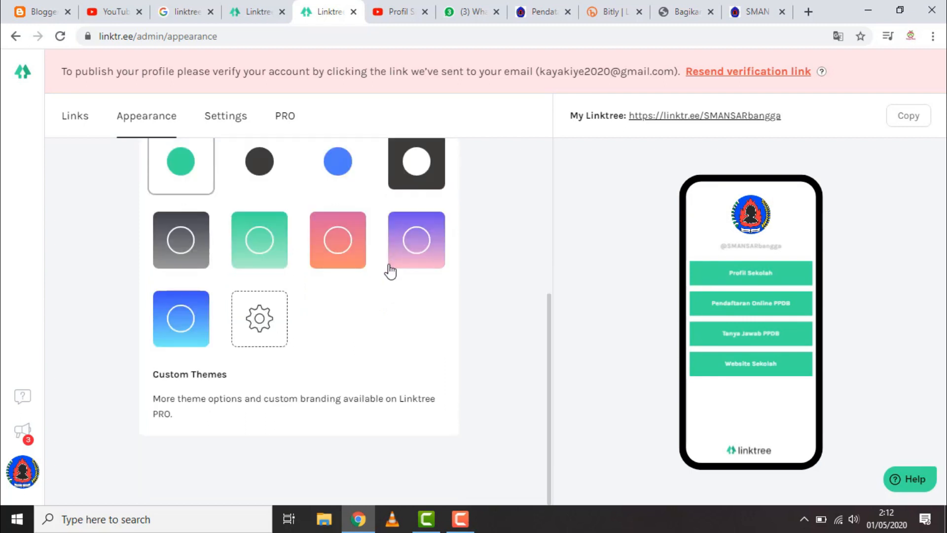
scroll(384, 285, "up", 5)
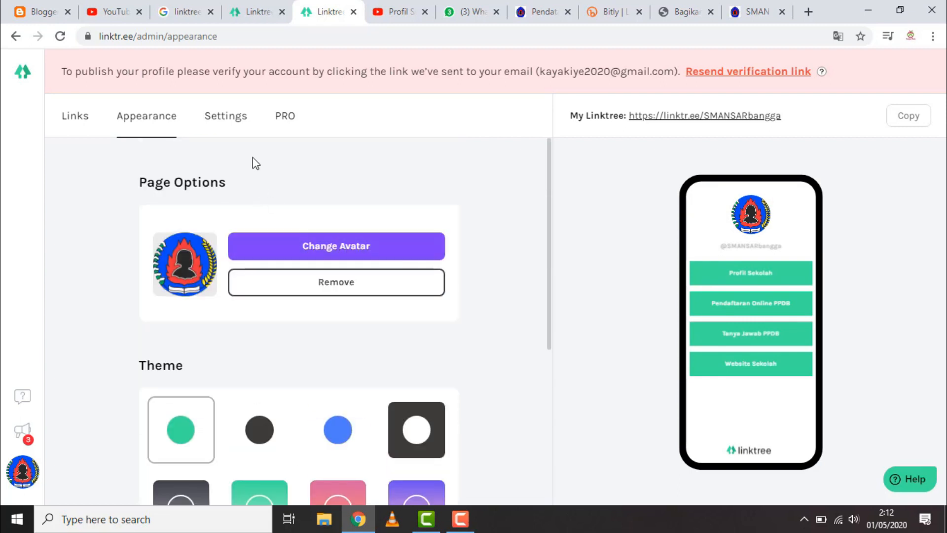
Examine the sensitive material setting and the comparison of the Free and PRO plans
left_click(235, 121)
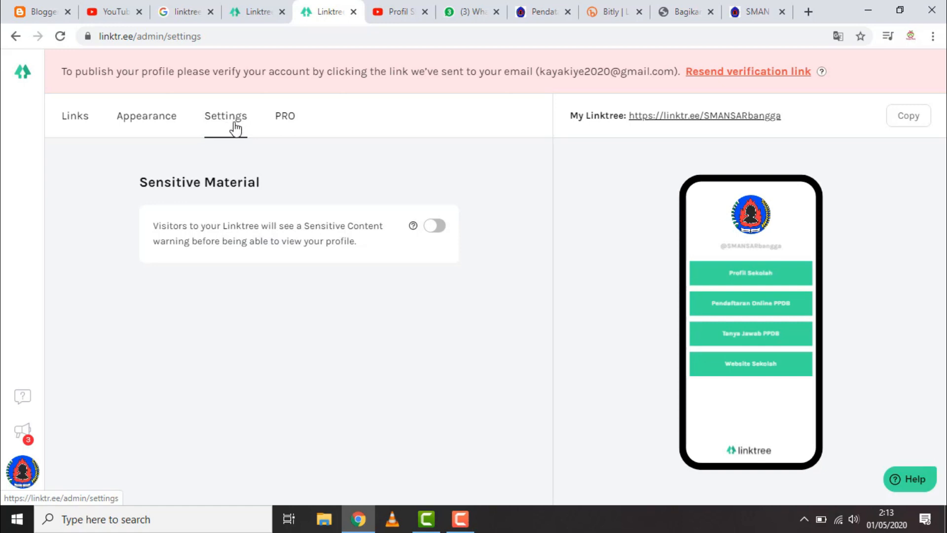
left_click(286, 121)
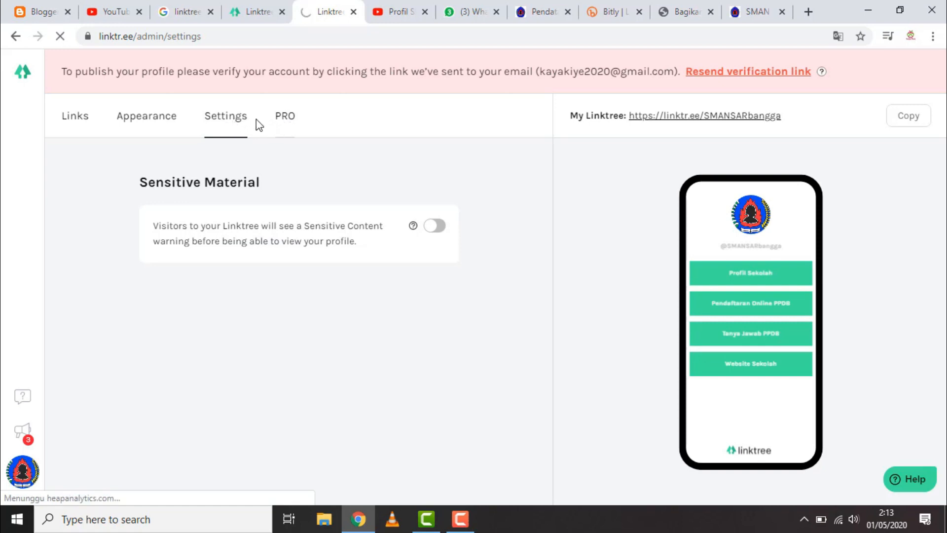
left_click(288, 117)
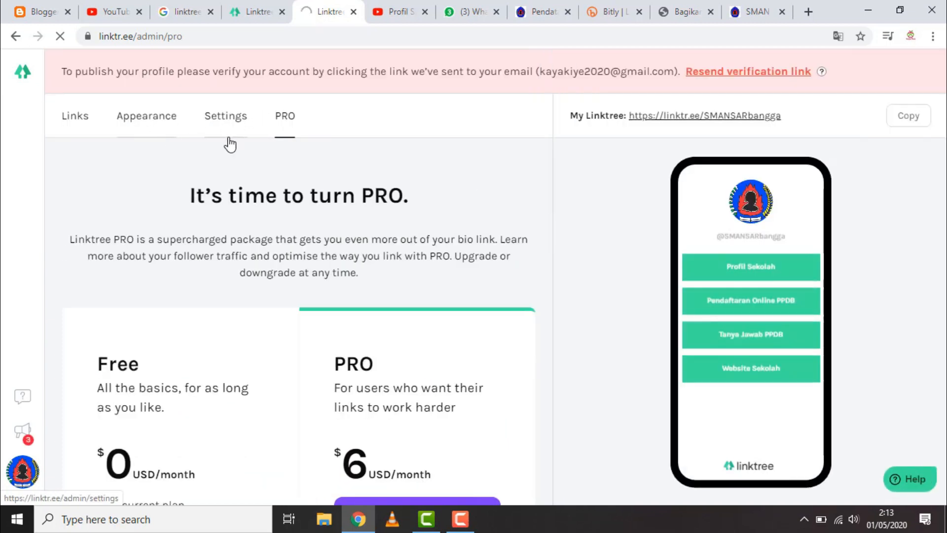
scroll(352, 333, "down", 4)
scroll(352, 333, "down", 1)
scroll(352, 332, "up", 4)
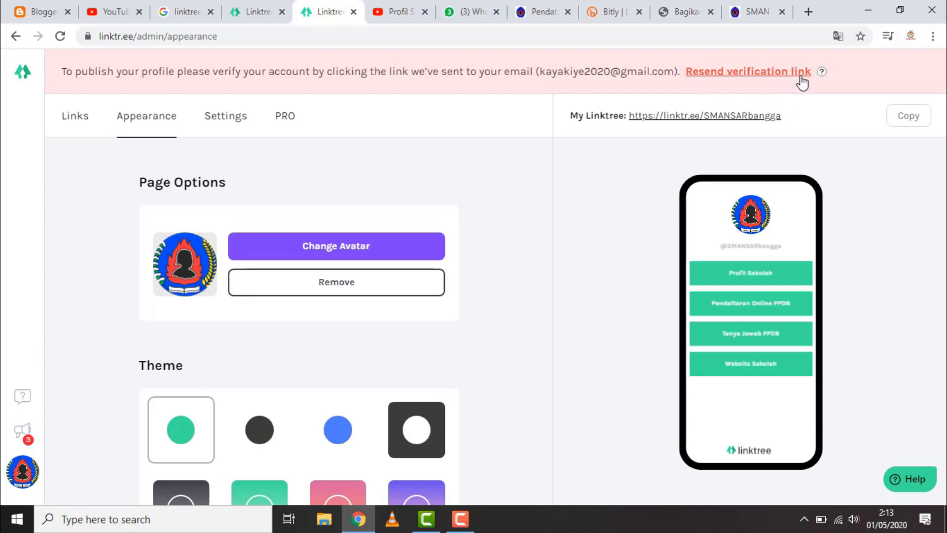
Open Gmail in a new tab, verify the account from the message "Verify your email to activate your Linktree", and continue to the Linktree admin page
left_click(811, 16)
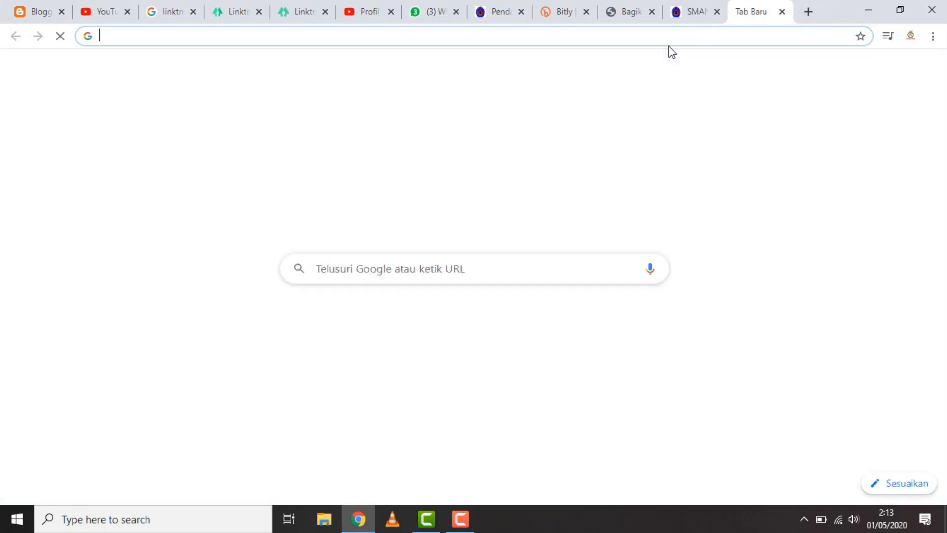
type("gmail")
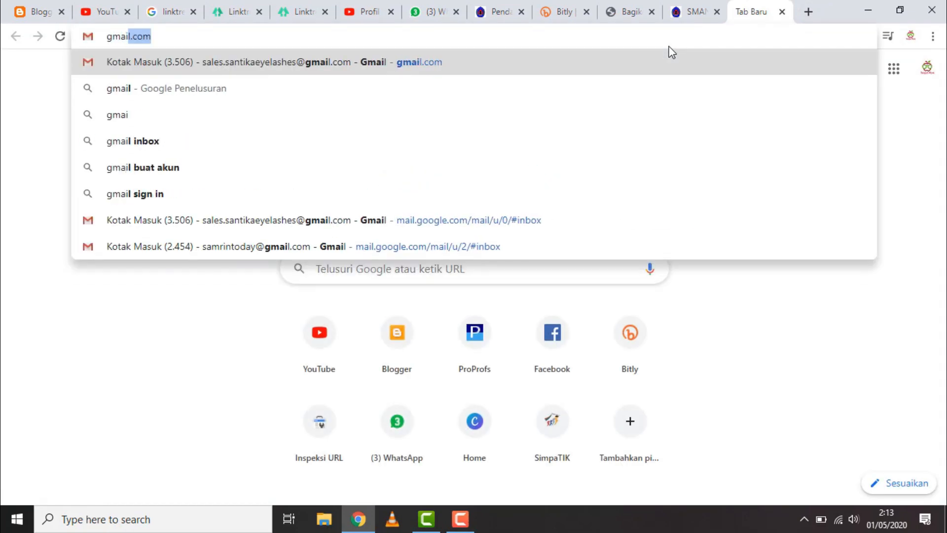
key("Return")
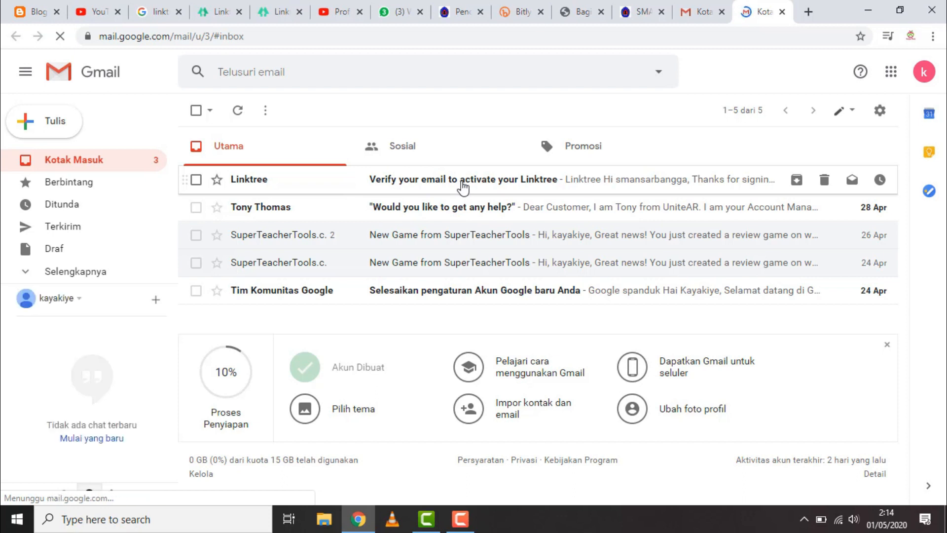
left_click(462, 188)
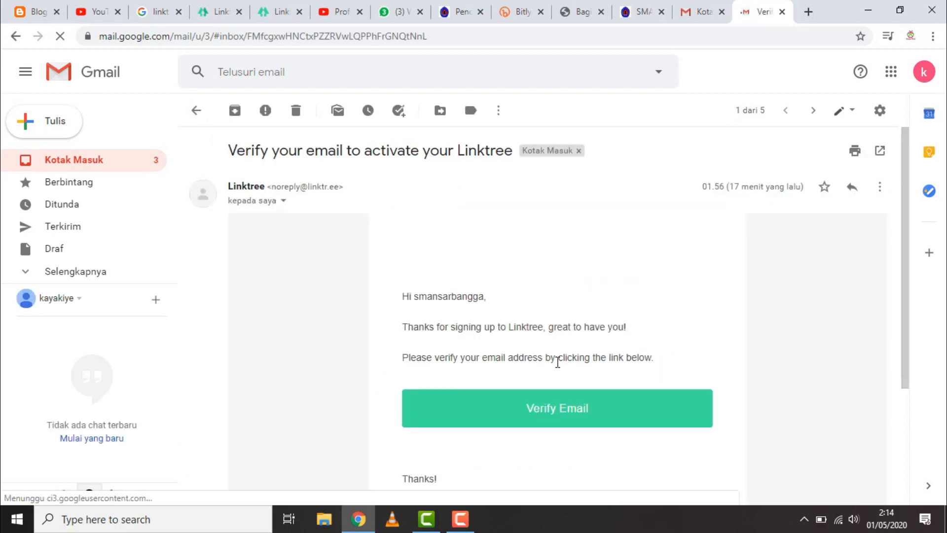
left_click(550, 413)
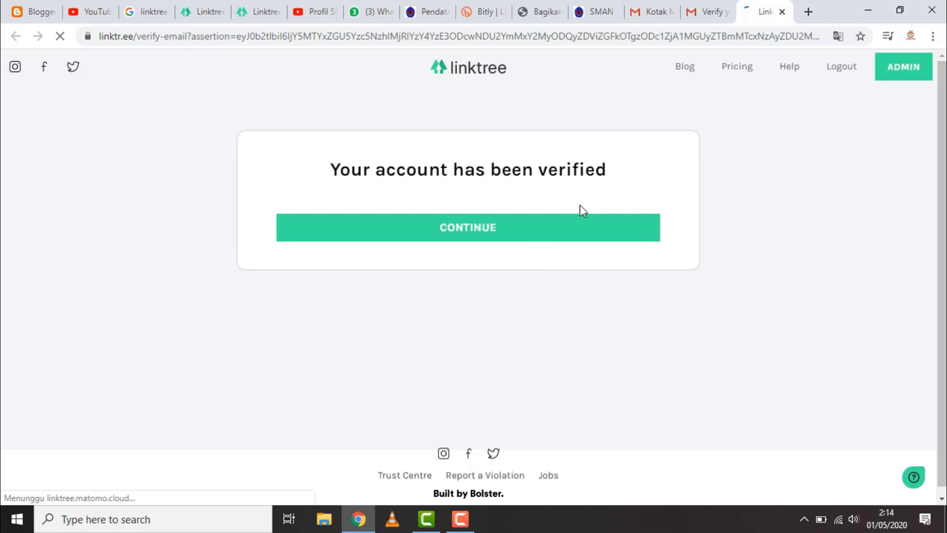
left_click(487, 231)
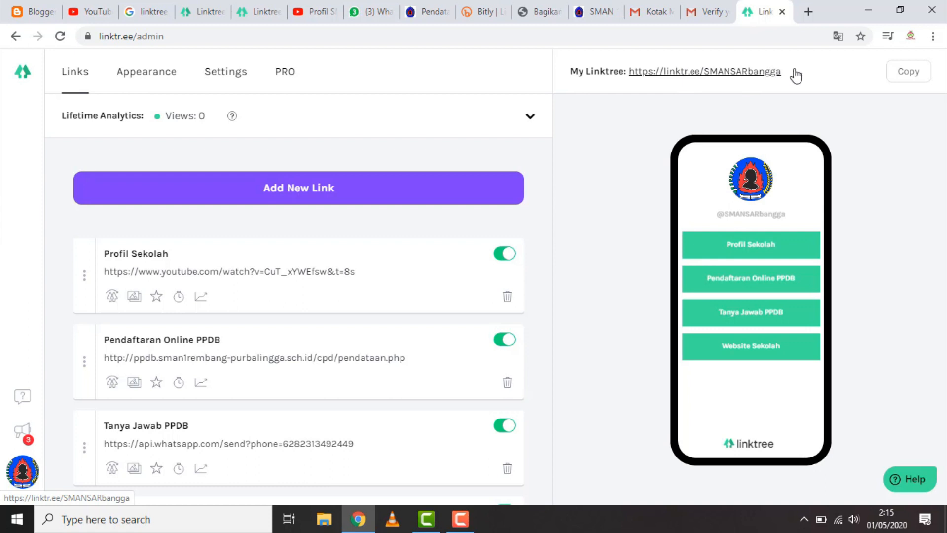
left_click(908, 75)
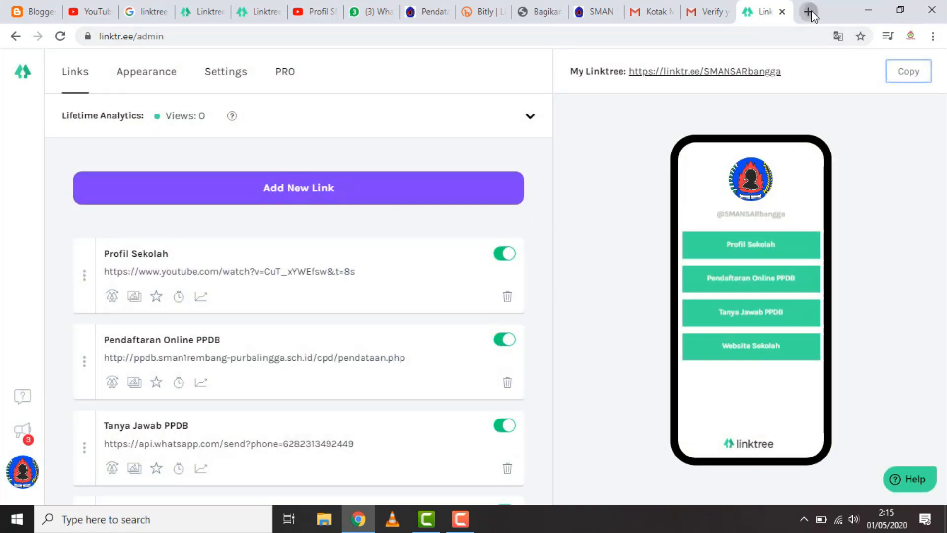
left_click(809, 12)
key("ctrl+v")
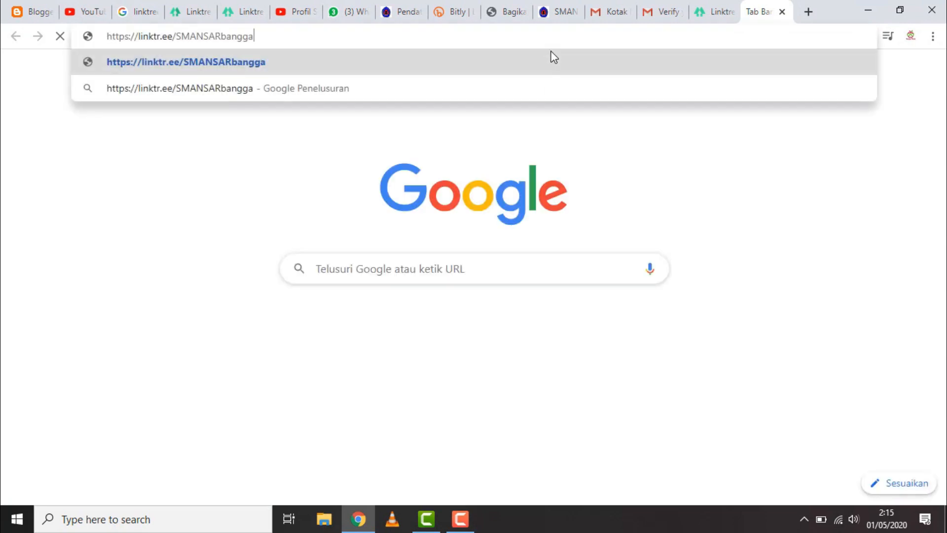
key("Return")
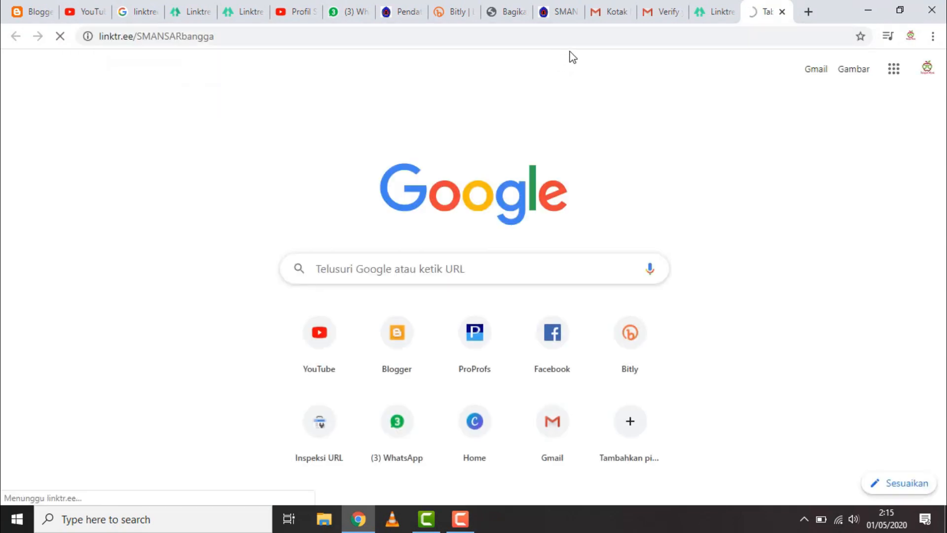